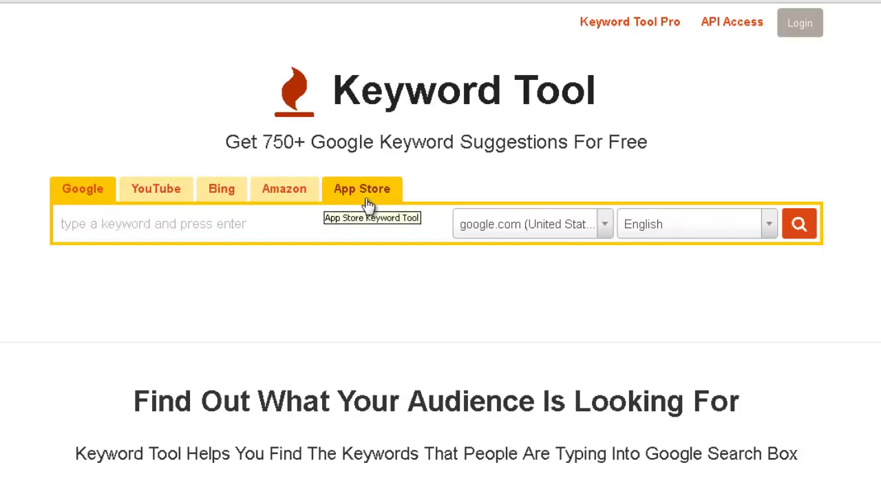
- Set the keyword search source to YouTube, with United States as the country and English as the language
{"action": "left_click", "coordinate": [163, 198]}
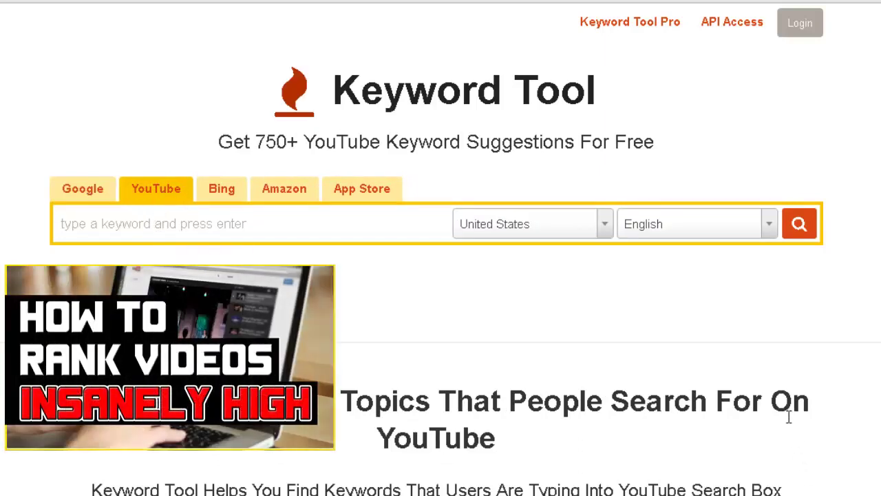
{"action": "left_click", "coordinate": [525, 233]}
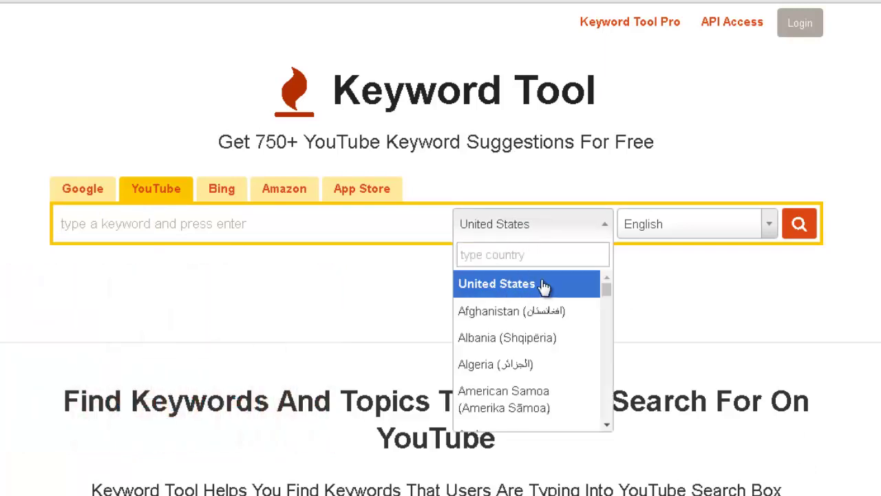
{"action": "left_click", "coordinate": [687, 262]}
{"action": "left_click", "coordinate": [691, 230]}
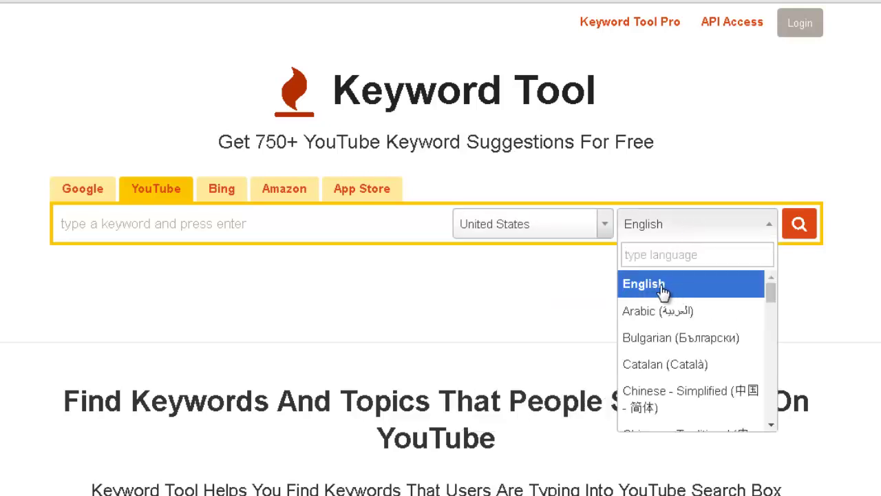
- Search for YouTube keyword suggestions for "wordpress"
{"action": "left_click", "coordinate": [185, 221]}
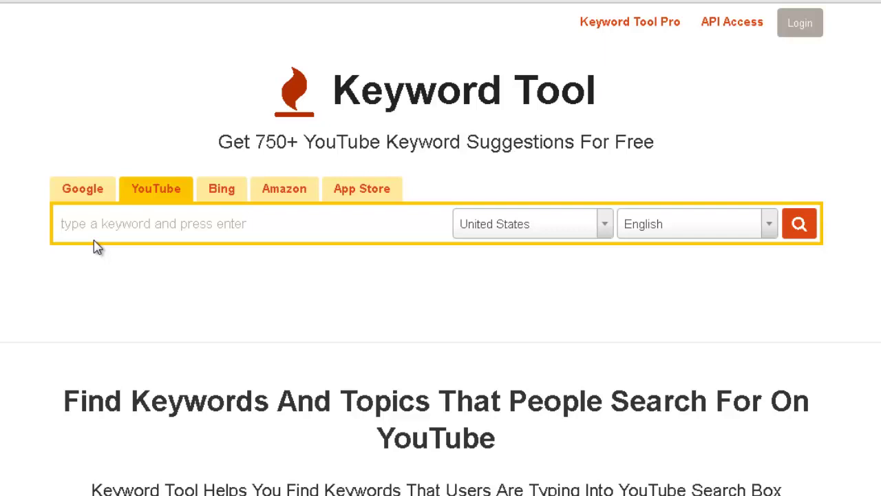
{"action": "type", "text": "w"}
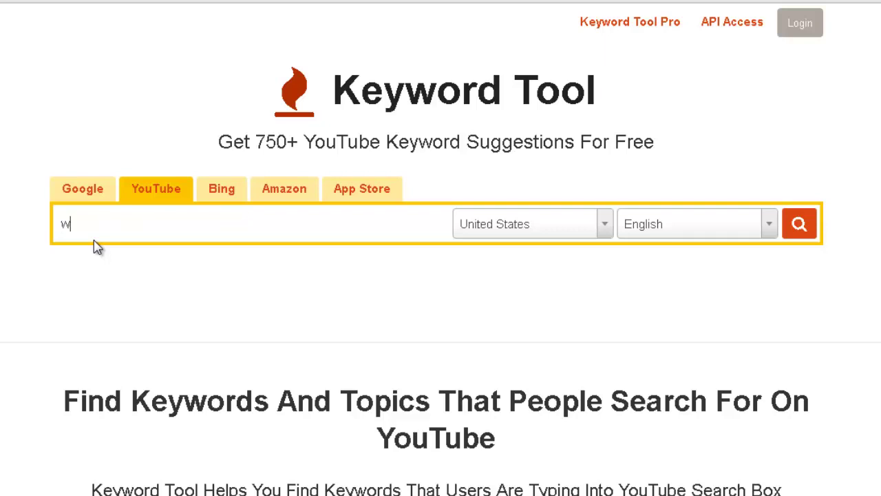
{"action": "type", "text": "ordpress"}
{"action": "left_click", "coordinate": [792, 234]}
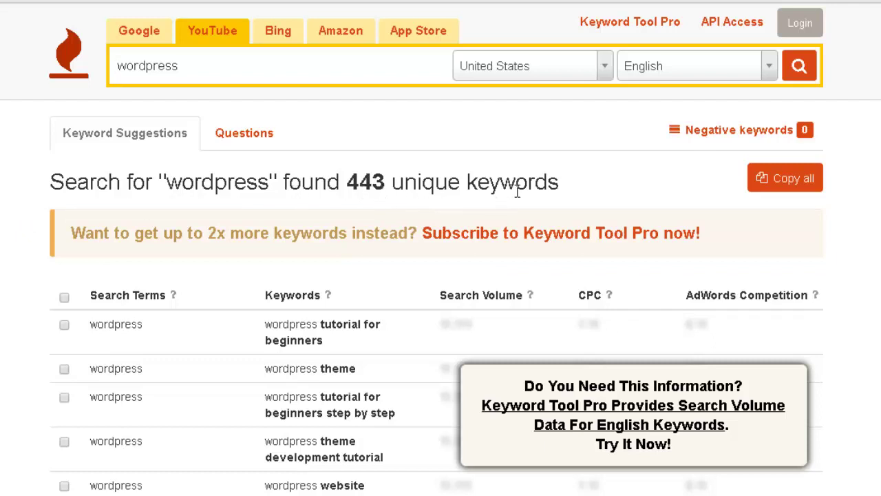
- Examine the number of unique keywords found and read through the YouTube keyword suggestions for "wordpress"
{"action": "left_click_drag", "start_coordinate": [347, 182], "coordinate": [381, 183]}
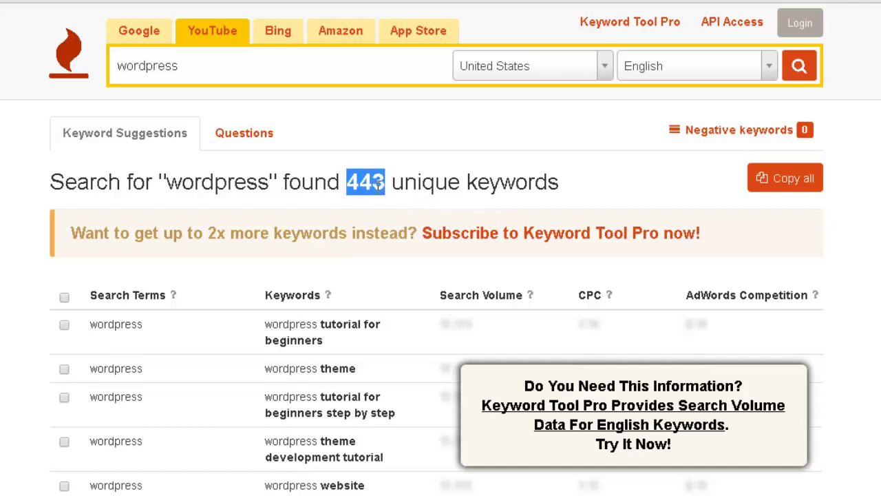
{"action": "scroll", "coordinate": [384, 260], "scroll_direction": "down", "scroll_amount": 1}
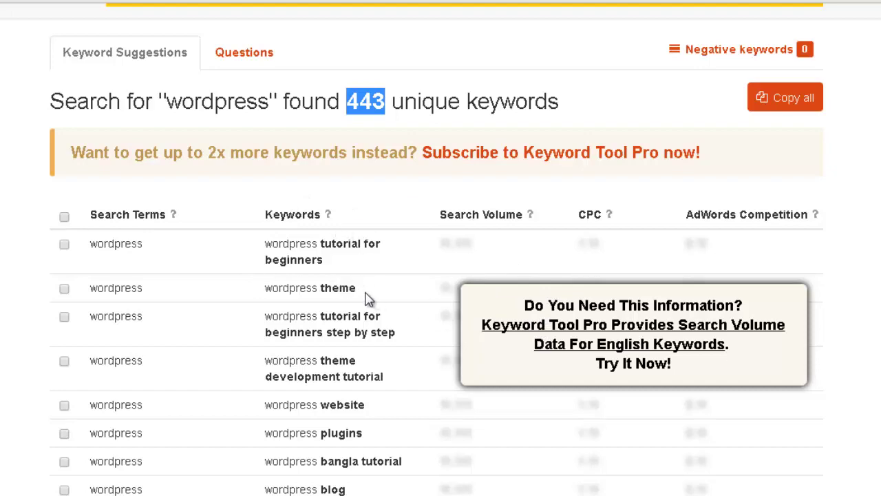
{"action": "scroll", "coordinate": [319, 274], "scroll_direction": "down", "scroll_amount": 2}
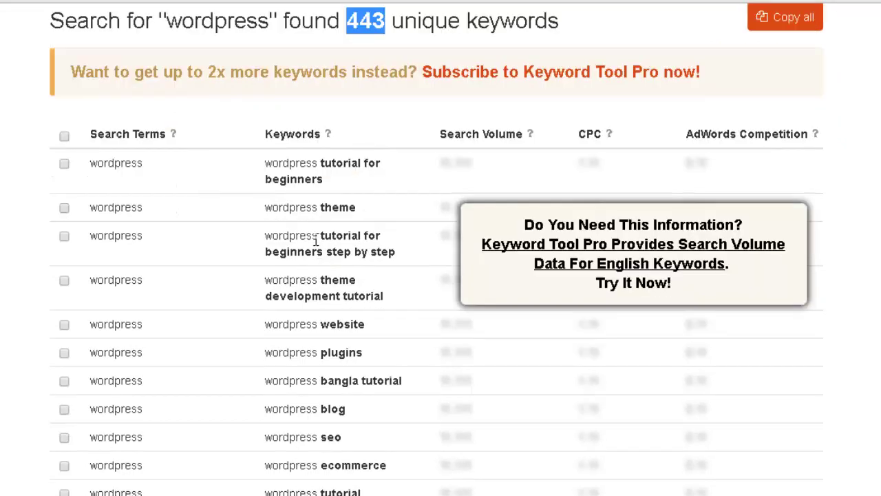
{"action": "scroll", "coordinate": [315, 241], "scroll_direction": "up", "scroll_amount": 4}
{"action": "scroll", "coordinate": [259, 278], "scroll_direction": "down", "scroll_amount": 4}
{"action": "scroll", "coordinate": [362, 275], "scroll_direction": "down", "scroll_amount": 1}
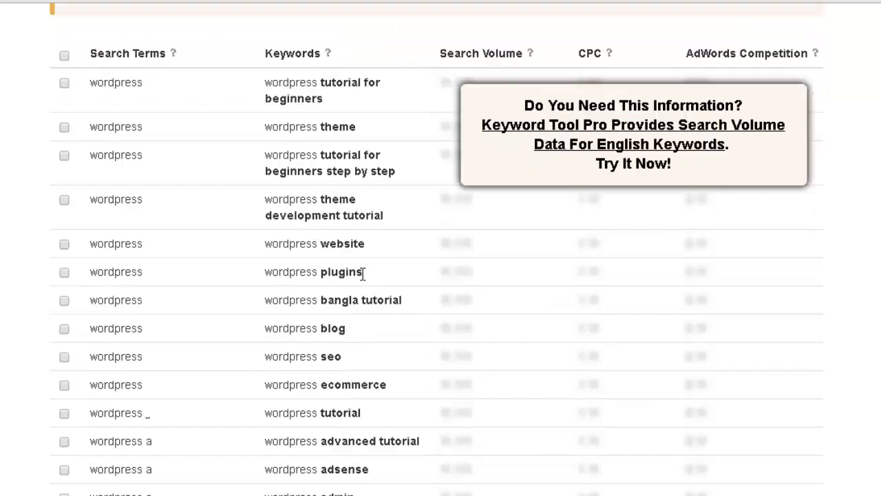
{"action": "scroll", "coordinate": [362, 220], "scroll_direction": "down", "scroll_amount": 2}
{"action": "scroll", "coordinate": [364, 220], "scroll_direction": "down", "scroll_amount": 6}
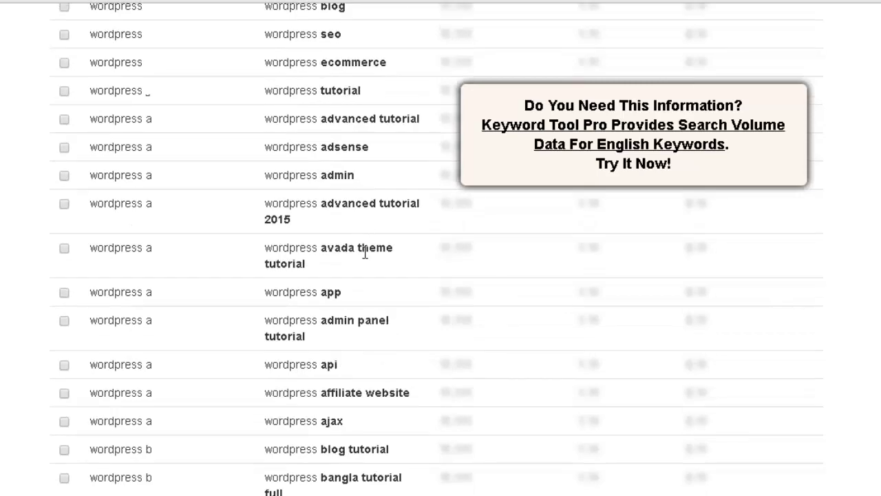
{"action": "scroll", "coordinate": [365, 232], "scroll_direction": "down", "scroll_amount": 3}
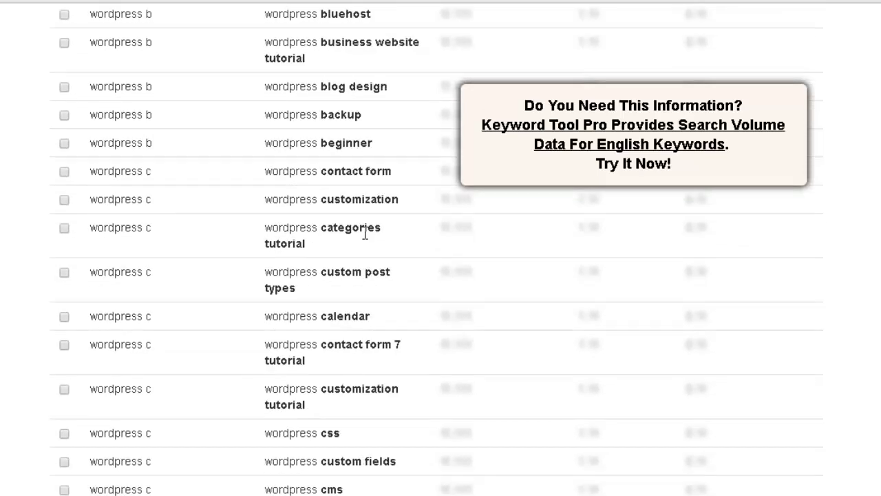
{"action": "scroll", "coordinate": [365, 235], "scroll_direction": "down", "scroll_amount": 2}
{"action": "scroll", "coordinate": [365, 234], "scroll_direction": "down", "scroll_amount": 2}
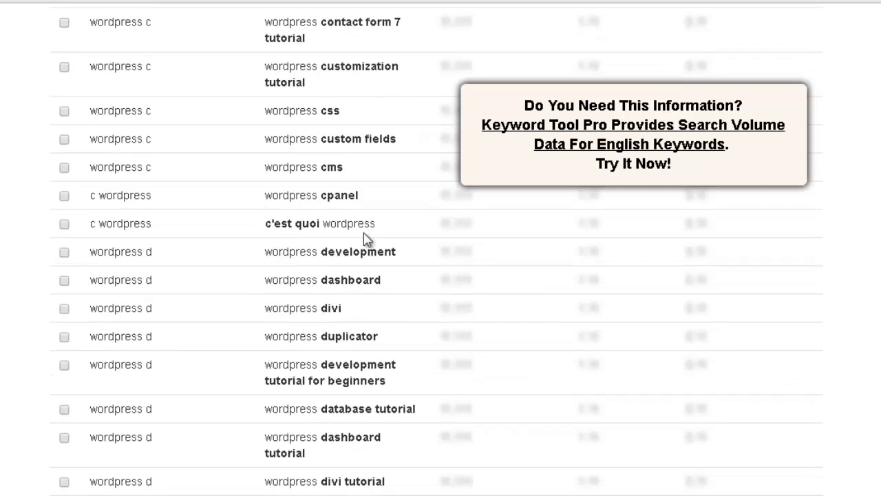
{"action": "scroll", "coordinate": [365, 235], "scroll_direction": "down", "scroll_amount": 2}
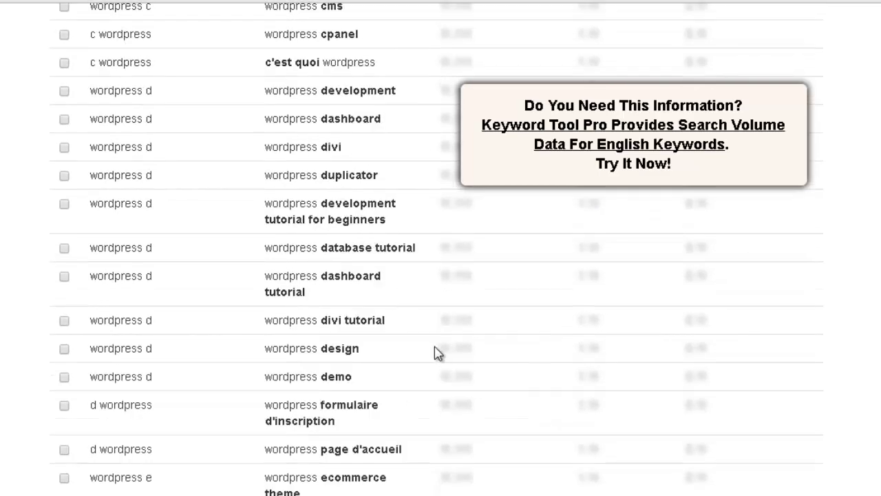
{"action": "scroll", "coordinate": [437, 352], "scroll_direction": "down", "scroll_amount": 2}
{"action": "scroll", "coordinate": [438, 353], "scroll_direction": "down", "scroll_amount": 5}
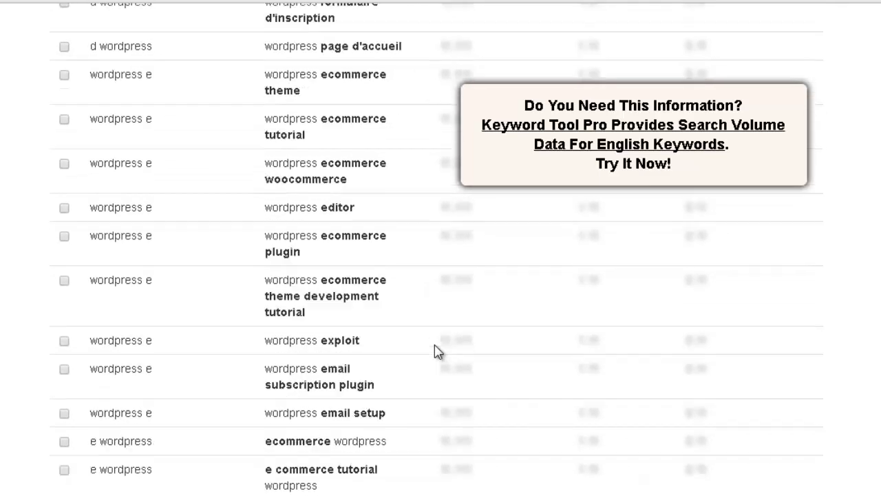
{"action": "scroll", "coordinate": [435, 344], "scroll_direction": "down", "scroll_amount": 3}
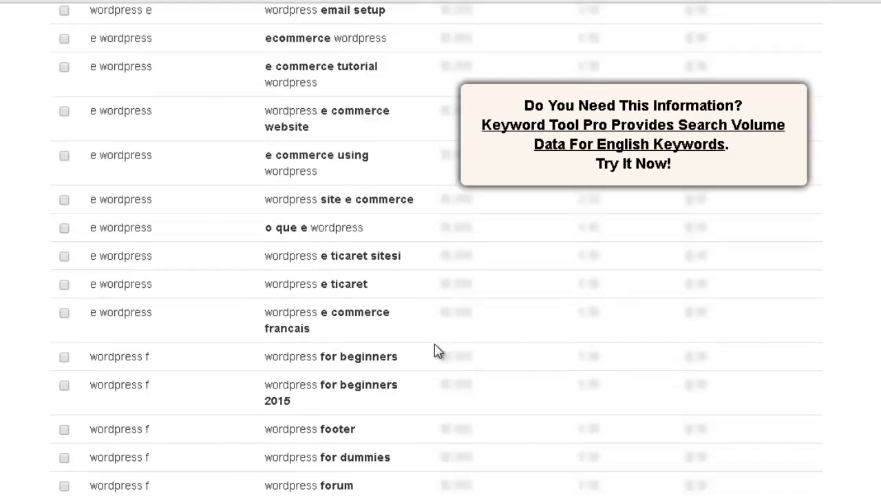
{"action": "scroll", "coordinate": [438, 352], "scroll_direction": "down", "scroll_amount": 1}
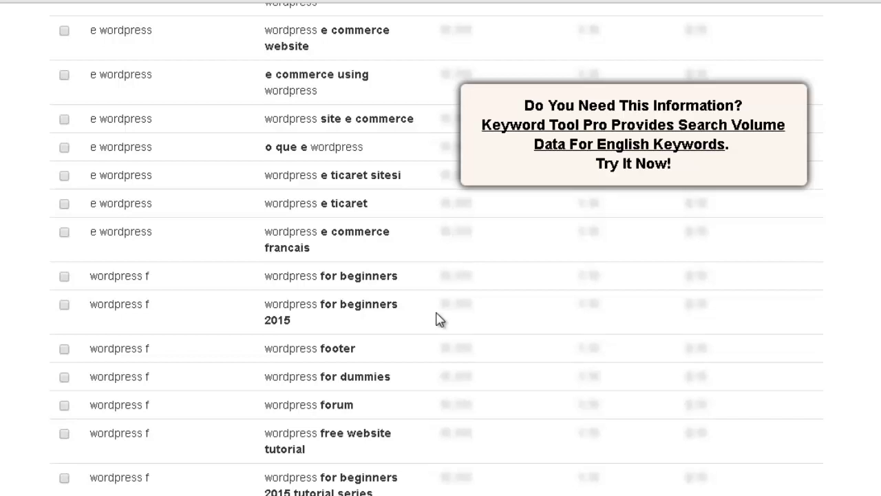
{"action": "scroll", "coordinate": [441, 321], "scroll_direction": "down", "scroll_amount": 4}
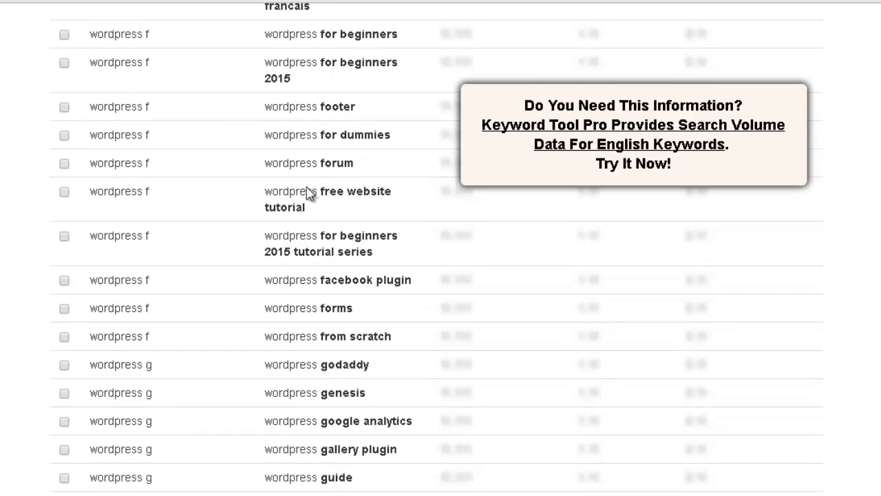
{"action": "scroll", "coordinate": [519, 297], "scroll_direction": "down", "scroll_amount": 3}
{"action": "scroll", "coordinate": [520, 298], "scroll_direction": "down", "scroll_amount": 1}
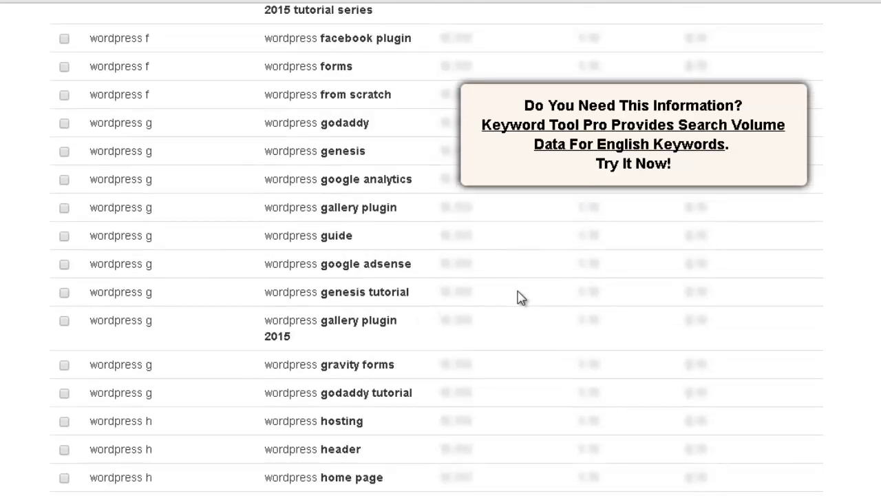
{"action": "scroll", "coordinate": [522, 297], "scroll_direction": "down", "scroll_amount": 2}
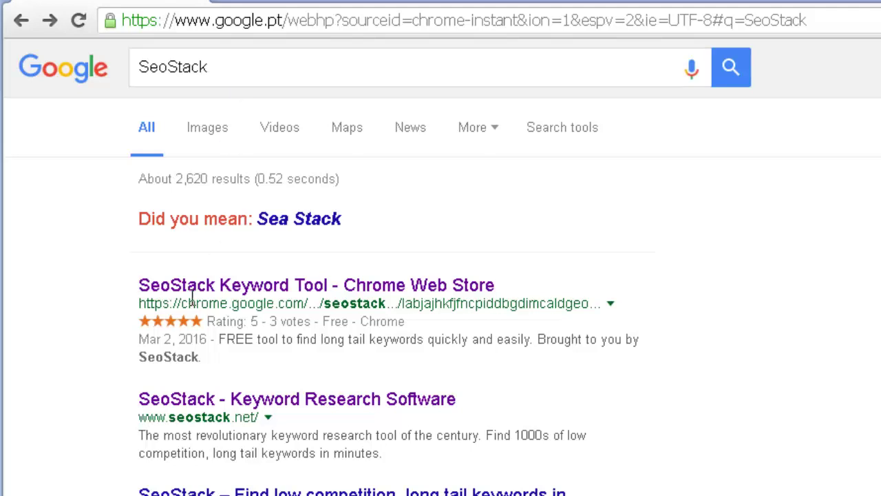
- Open the SeoStack Keyword Tool page of the Chrome Web Store in a new tab and launch the installed extension
{"action": "right_click", "coordinate": [283, 288]}
{"action": "left_click", "coordinate": [317, 293]}
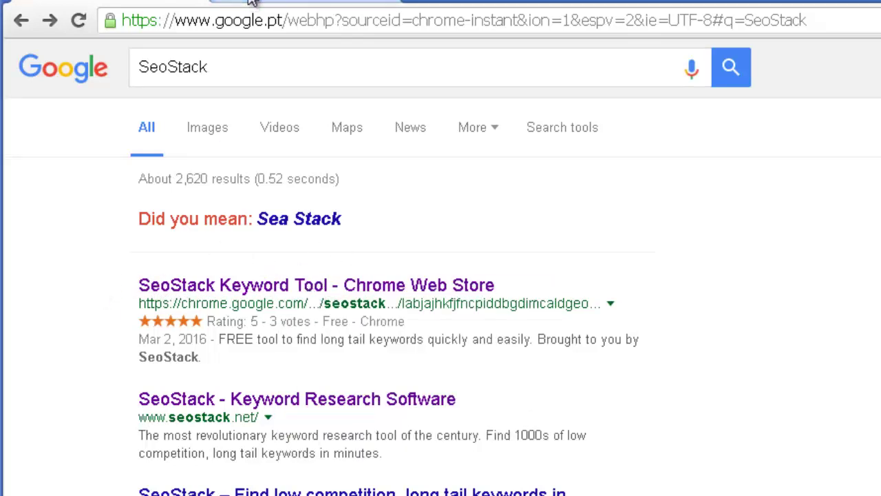
{"action": "left_click", "coordinate": [251, 2]}
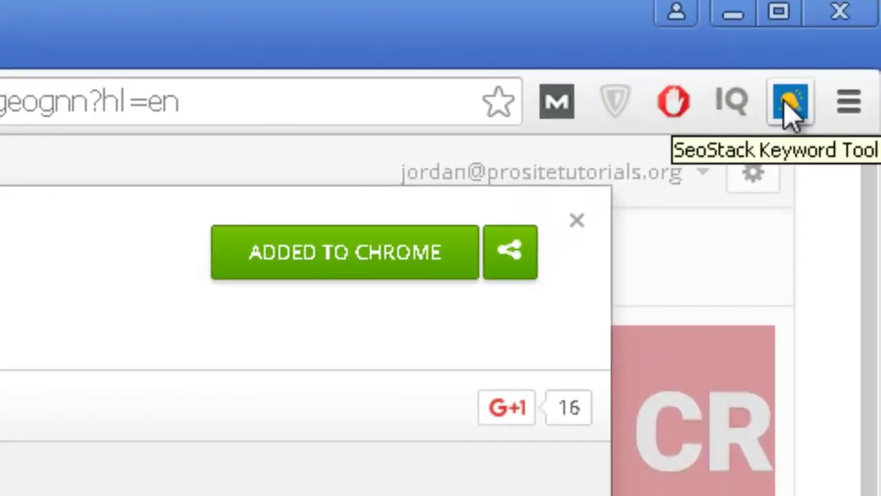
{"action": "left_click", "coordinate": [790, 114]}
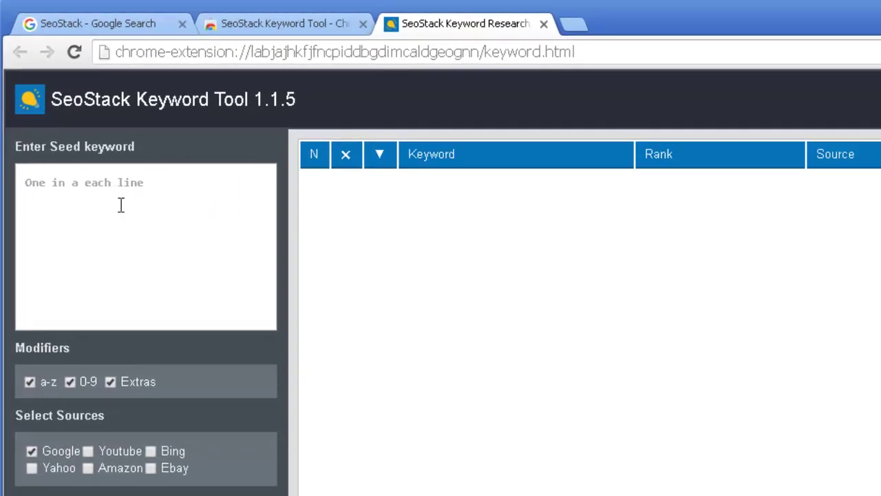
- Run a SeoStack keyword search with the seed "wordpress", using only Youtube as source for United States and English
{"action": "left_click", "coordinate": [165, 279]}
{"action": "type", "text": "wordpress"}
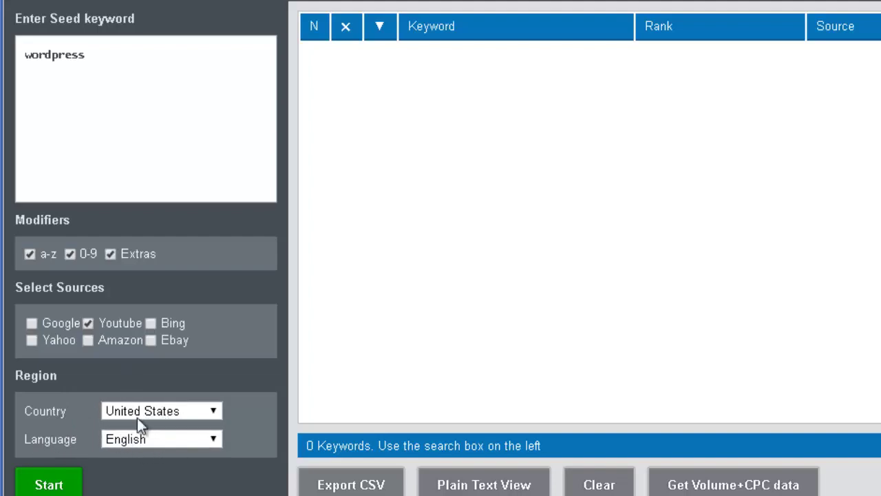
{"action": "left_click", "coordinate": [55, 486]}
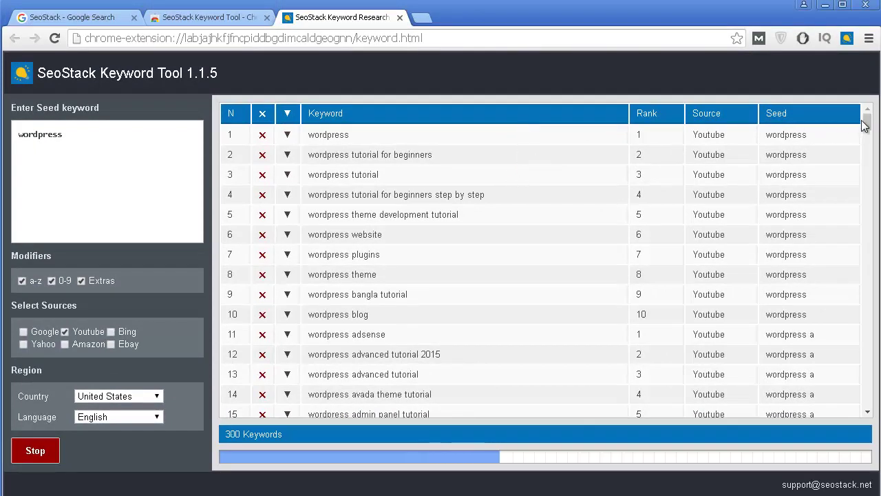
- Look through the list of YouTube keywords generated from the "wordpress" seed in the SeoStack results table
{"action": "scroll", "coordinate": [577, 200], "scroll_direction": "down", "scroll_amount": 1}
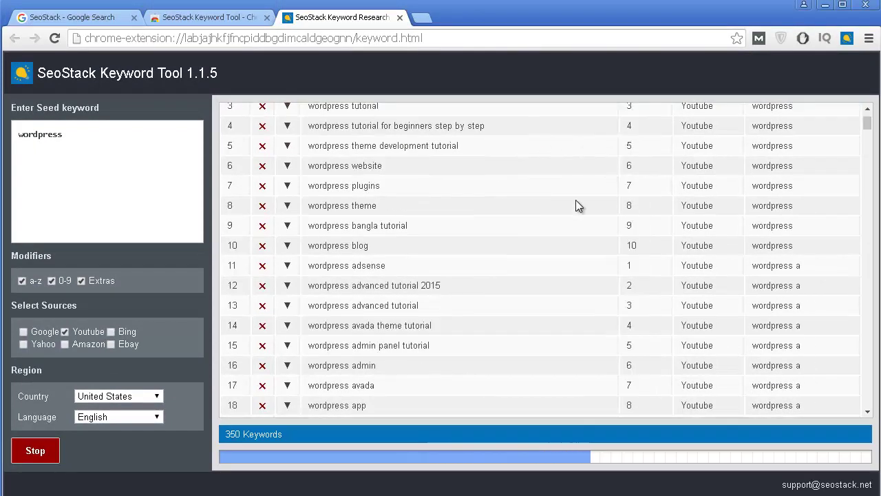
{"action": "scroll", "coordinate": [579, 197], "scroll_direction": "down", "scroll_amount": 6}
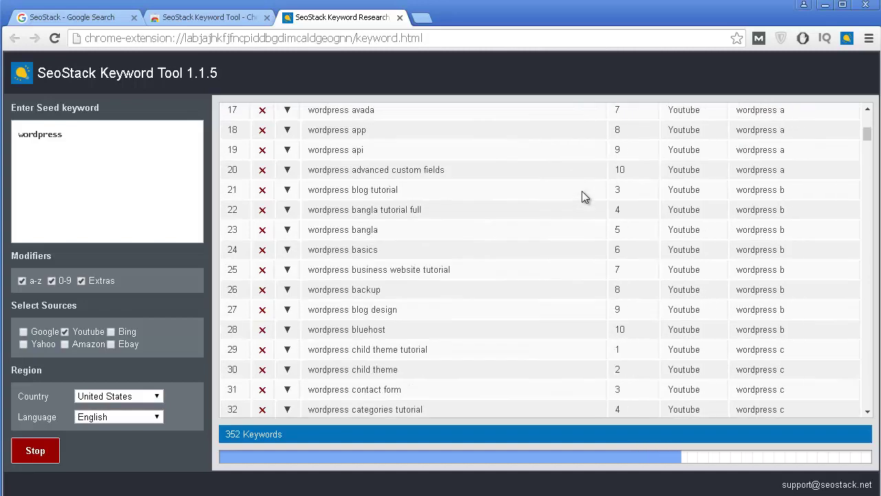
{"action": "scroll", "coordinate": [584, 189], "scroll_direction": "down", "scroll_amount": 2}
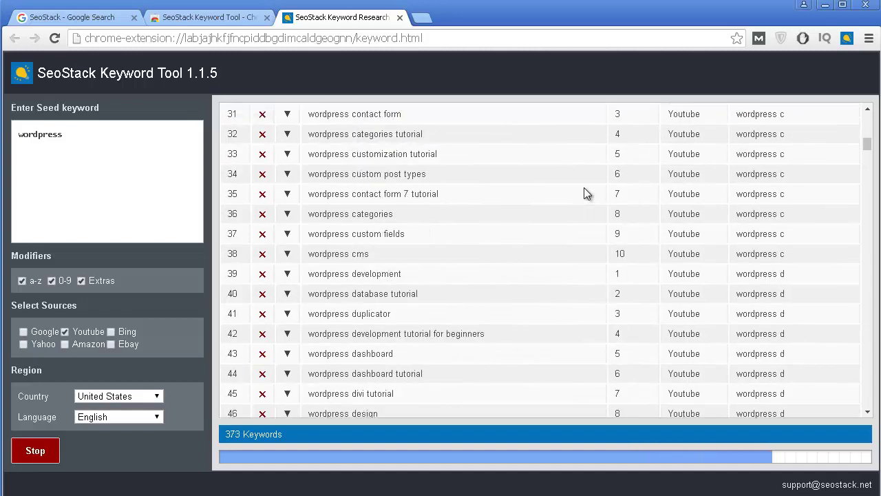
{"action": "scroll", "coordinate": [584, 189], "scroll_direction": "down", "scroll_amount": 2}
{"action": "scroll", "coordinate": [584, 188], "scroll_direction": "down", "scroll_amount": 6}
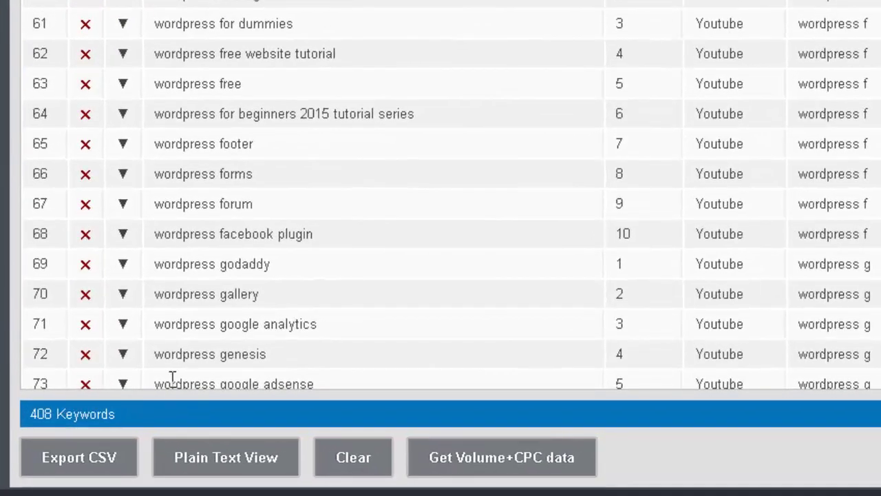
{"action": "scroll", "coordinate": [818, 353], "scroll_direction": "down", "scroll_amount": 6}
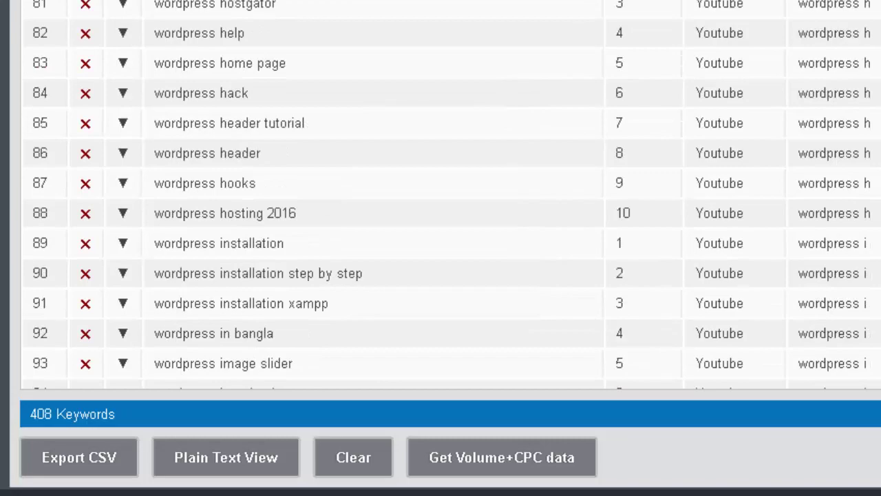
{"action": "scroll", "coordinate": [453, 196], "scroll_direction": "down", "scroll_amount": 20}
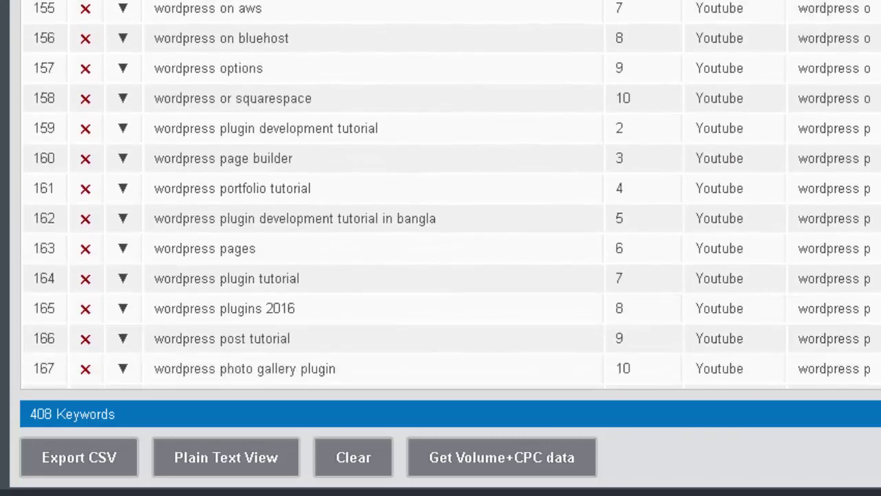
{"action": "scroll", "coordinate": [453, 196], "scroll_direction": "down", "scroll_amount": 20}
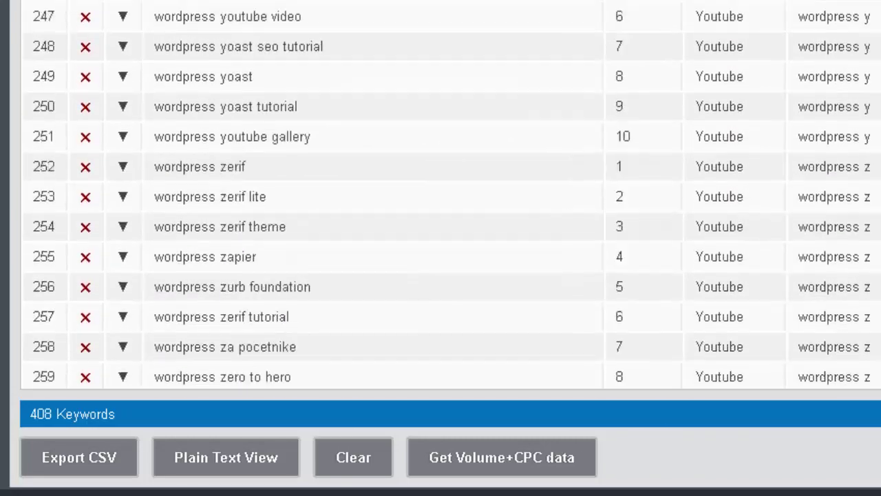
{"action": "scroll", "coordinate": [452, 196], "scroll_direction": "down", "scroll_amount": 14}
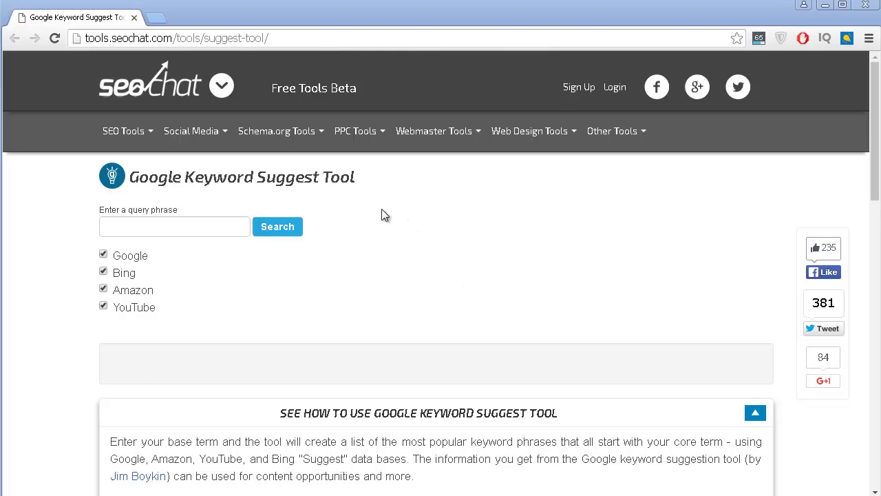
- Run a Google Keyword Suggest Tool search for "wordpress" with Google, Bing and Amazon excluded, leaving only YouTube as source
{"action": "left_click", "coordinate": [120, 222]}
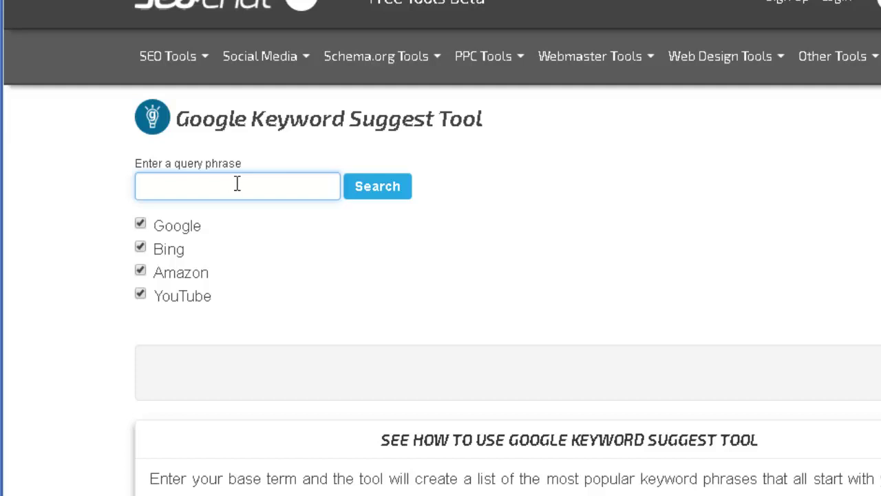
{"action": "type", "text": "word"}
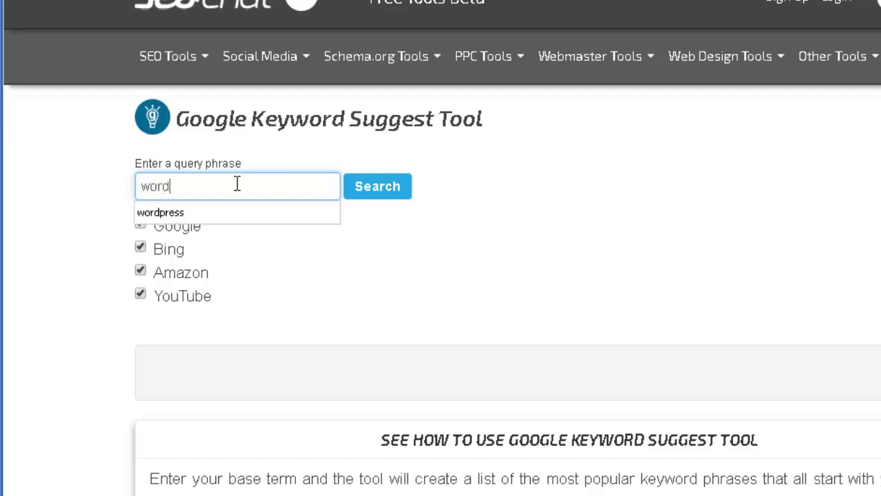
{"action": "type", "text": "press"}
{"action": "left_click", "coordinate": [482, 238]}
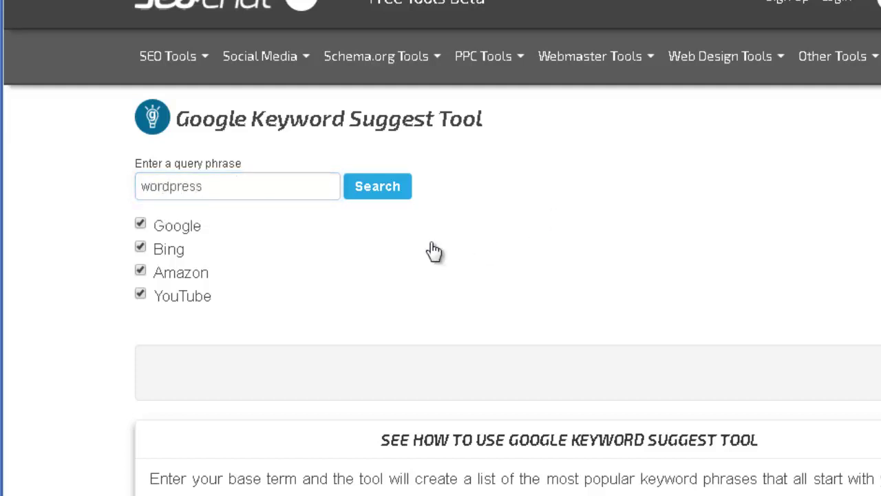
{"action": "scroll", "coordinate": [434, 250], "scroll_direction": "down", "scroll_amount": 1}
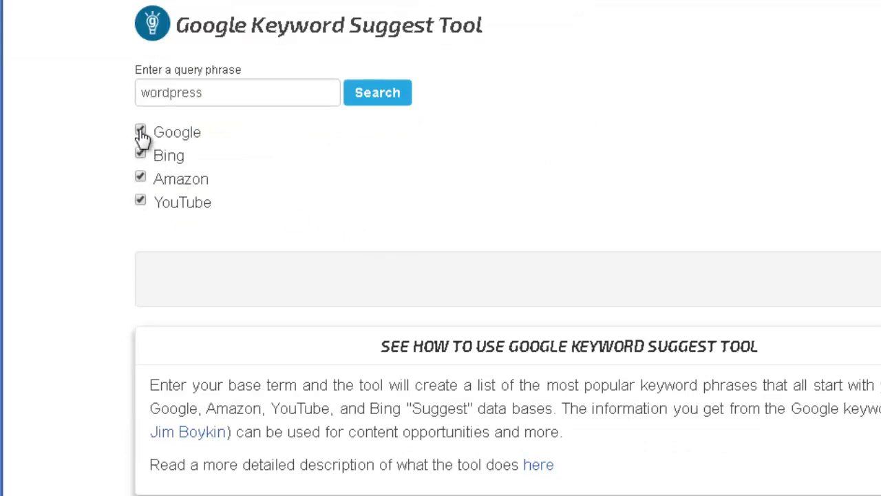
{"action": "left_click", "coordinate": [141, 134]}
{"action": "left_click", "coordinate": [141, 156]}
{"action": "left_click", "coordinate": [140, 177]}
{"action": "left_click", "coordinate": [381, 102]}
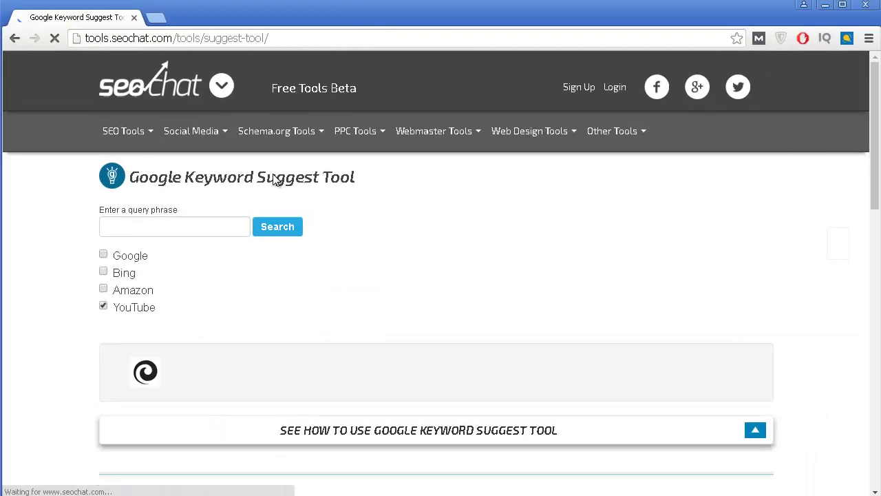
- Look through the alphabetically grouped YouTube keyword suggestions for "wordpress" in the SEO Chat results
{"action": "scroll", "coordinate": [274, 175], "scroll_direction": "down", "scroll_amount": 2}
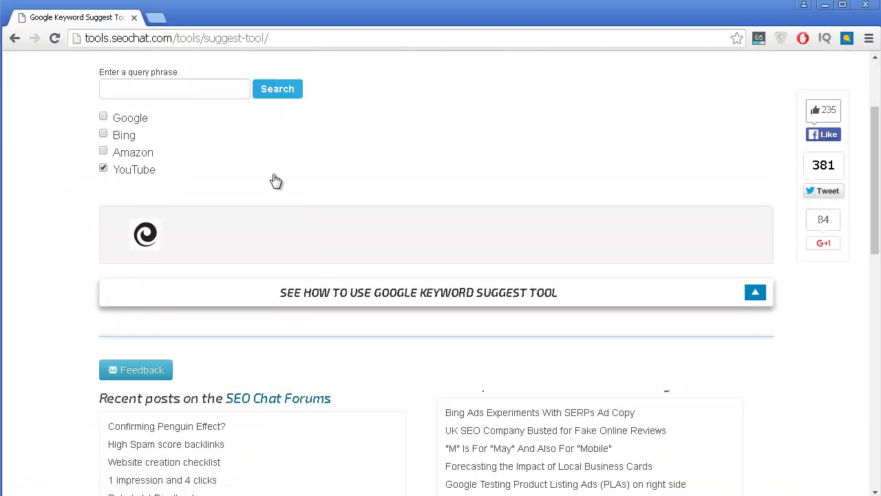
{"action": "scroll", "coordinate": [274, 179], "scroll_direction": "down", "scroll_amount": 3}
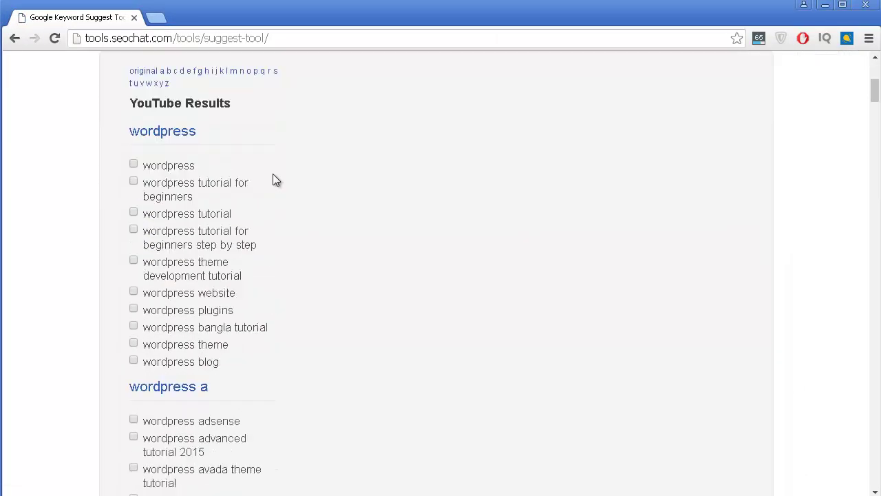
{"action": "scroll", "coordinate": [273, 179], "scroll_direction": "down", "scroll_amount": 3}
{"action": "scroll", "coordinate": [271, 179], "scroll_direction": "down", "scroll_amount": 1}
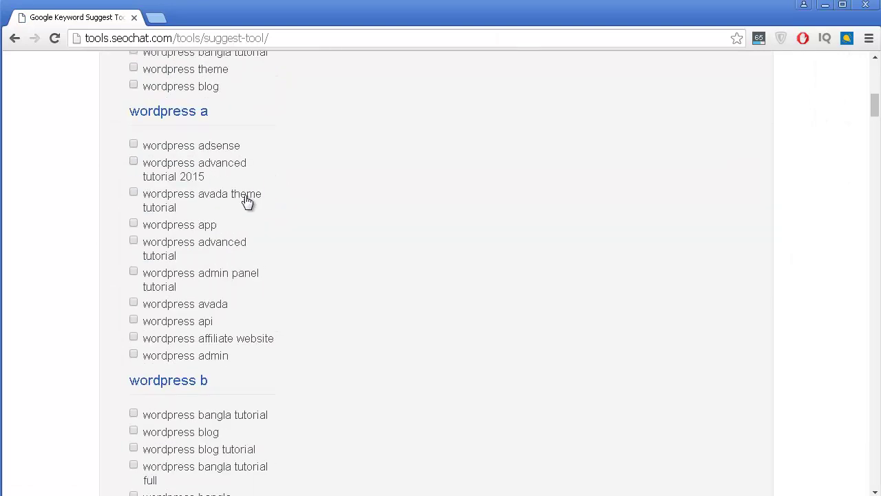
{"action": "scroll", "coordinate": [222, 256], "scroll_direction": "up", "scroll_amount": 1}
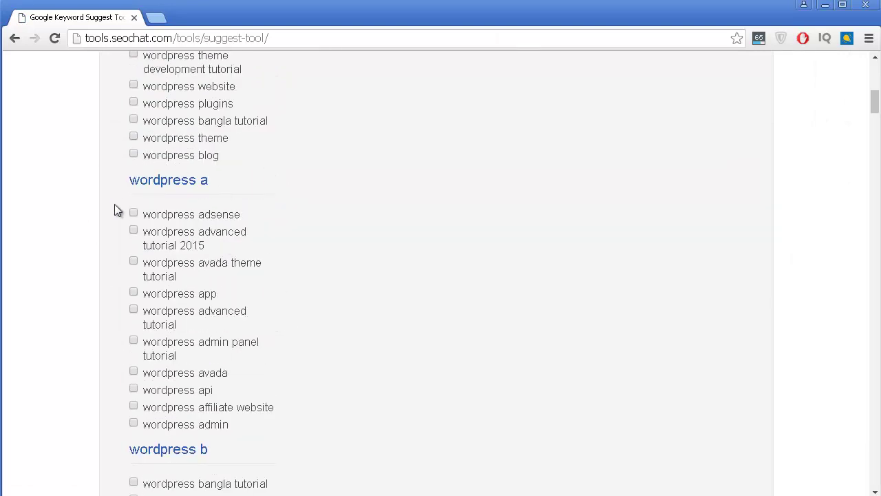
{"action": "scroll", "coordinate": [230, 242], "scroll_direction": "down", "scroll_amount": 5}
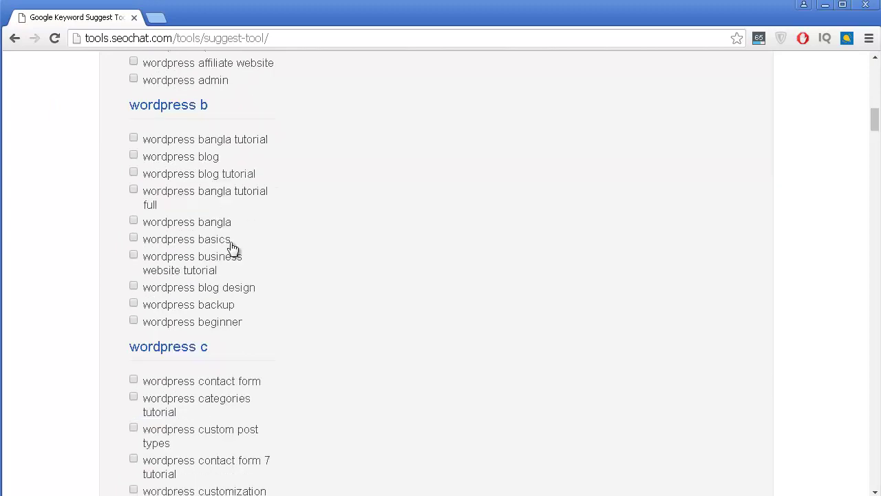
{"action": "scroll", "coordinate": [230, 242], "scroll_direction": "down", "scroll_amount": 6}
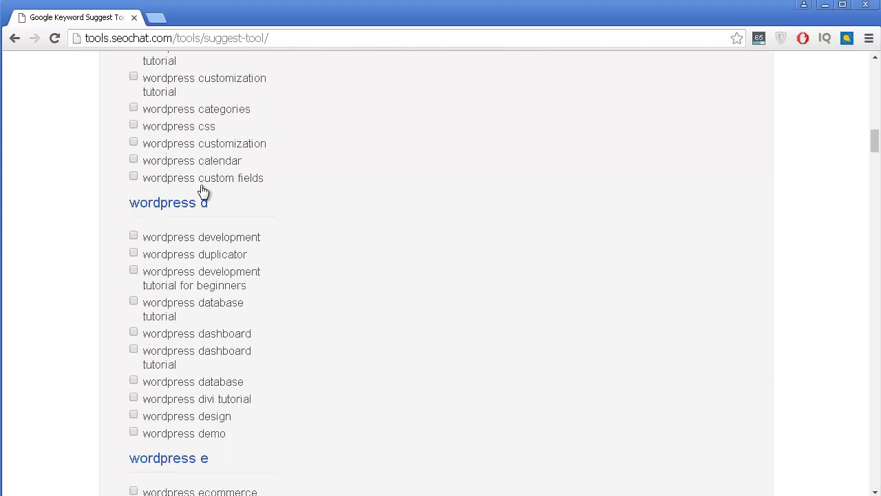
{"action": "scroll", "coordinate": [202, 190], "scroll_direction": "down", "scroll_amount": 6}
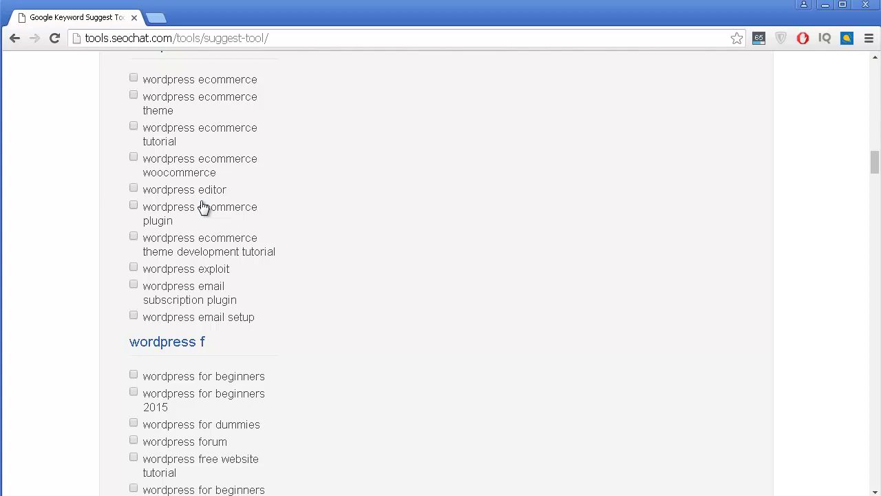
{"action": "scroll", "coordinate": [203, 206], "scroll_direction": "down", "scroll_amount": 13}
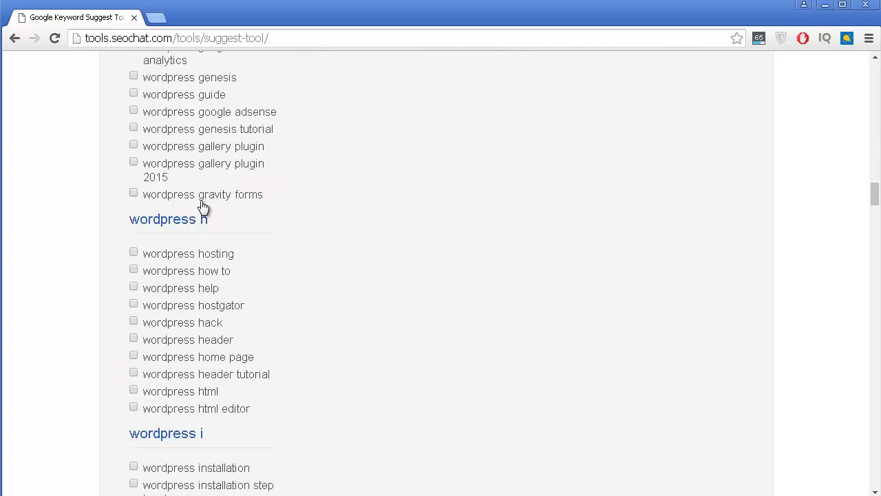
{"action": "scroll", "coordinate": [201, 202], "scroll_direction": "down", "scroll_amount": 4}
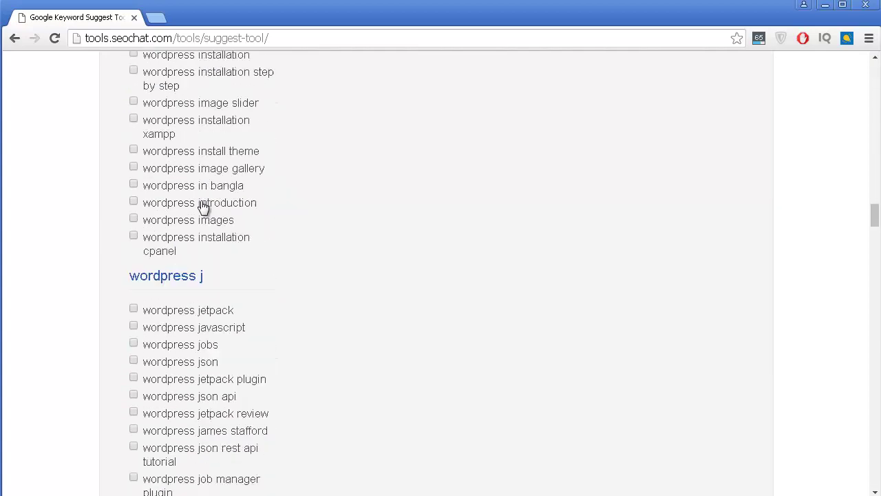
{"action": "scroll", "coordinate": [204, 208], "scroll_direction": "down", "scroll_amount": 2}
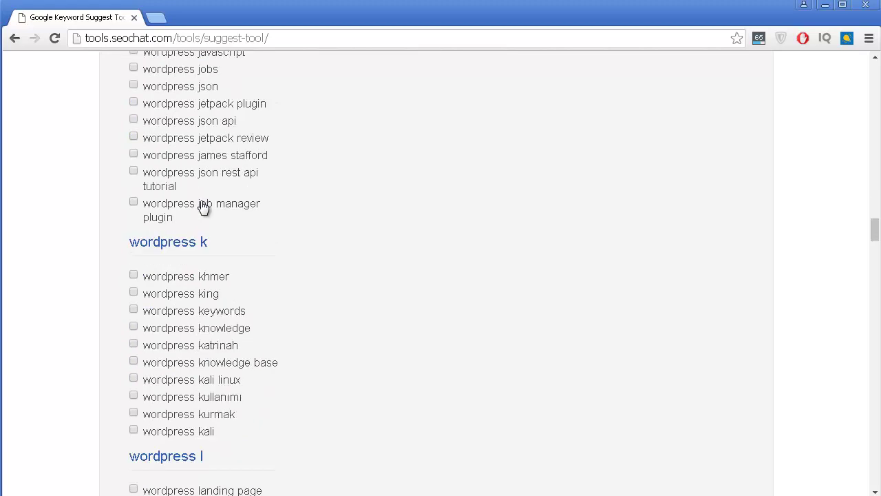
{"action": "scroll", "coordinate": [203, 208], "scroll_direction": "down", "scroll_amount": 2}
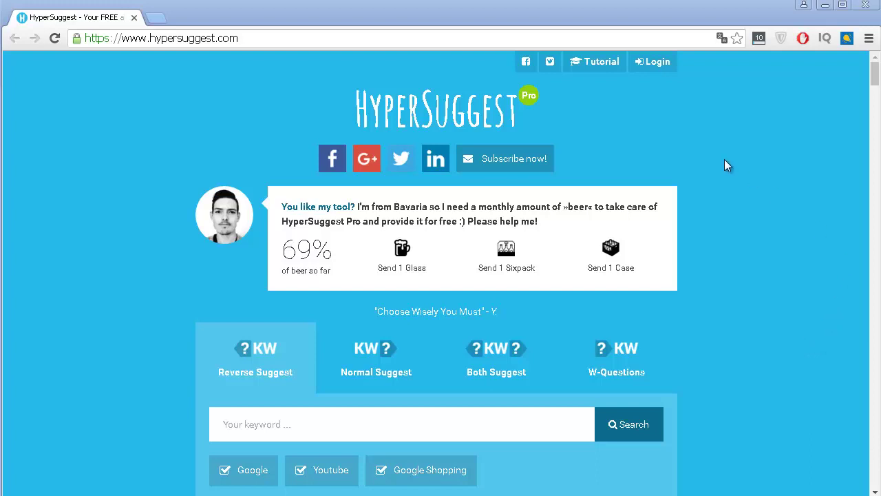
- Enter "wordpress" as the HyperSuggest keyword and deselect Google and Google Shopping so only Youtube is used as source
{"action": "scroll", "coordinate": [728, 159], "scroll_direction": "down", "scroll_amount": 2}
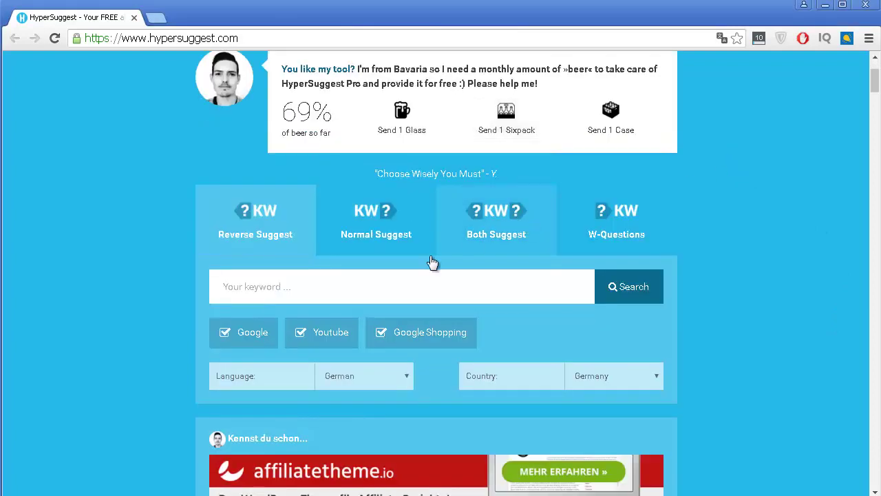
{"action": "left_click", "coordinate": [283, 290]}
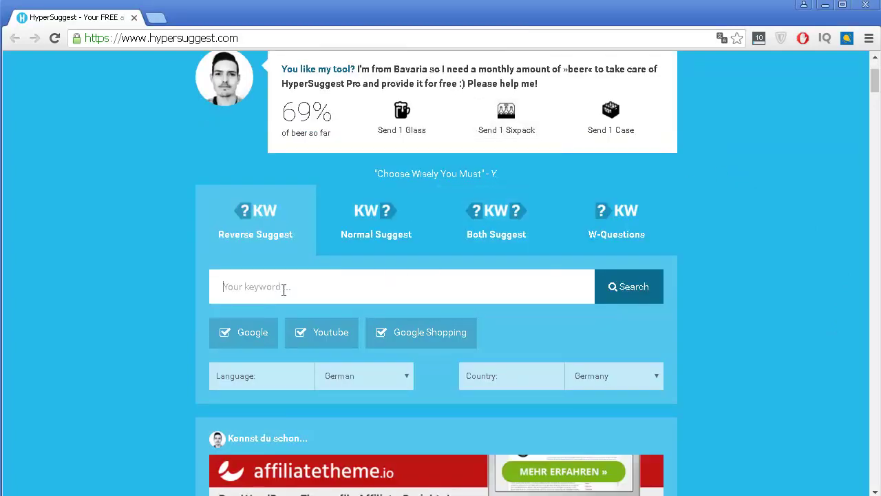
{"action": "type", "text": "wordpress"}
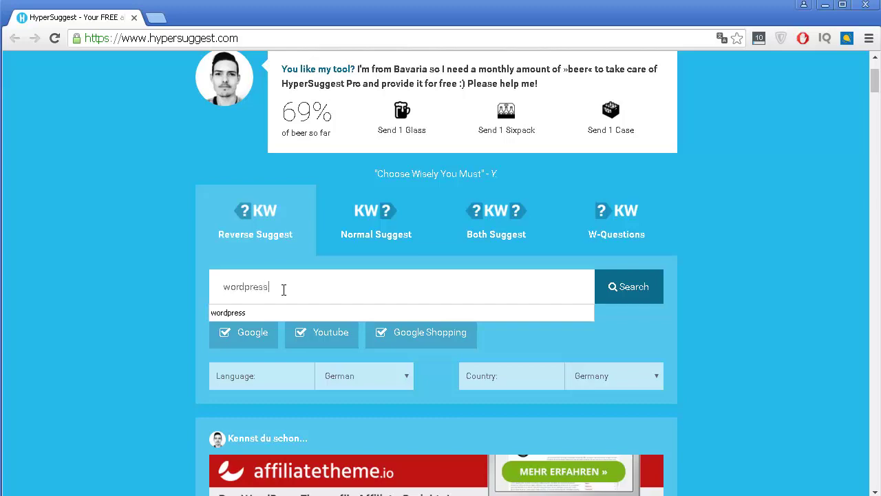
{"action": "left_click", "coordinate": [183, 302]}
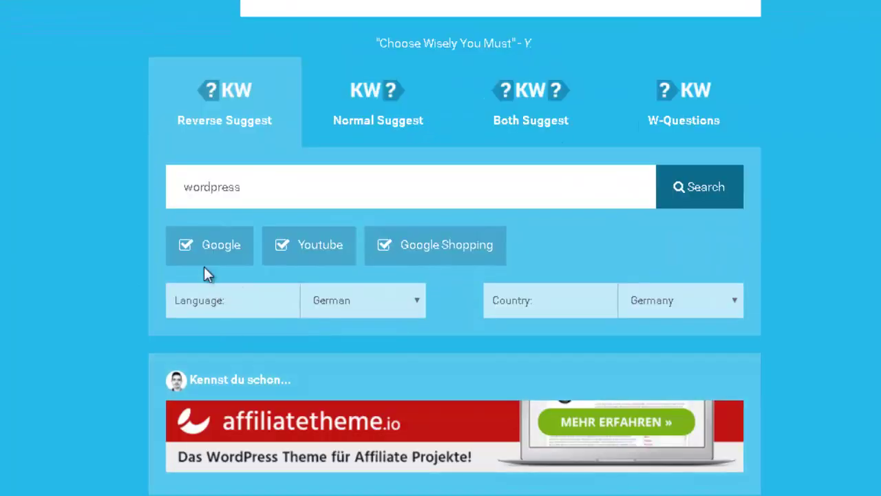
{"action": "left_click", "coordinate": [198, 257]}
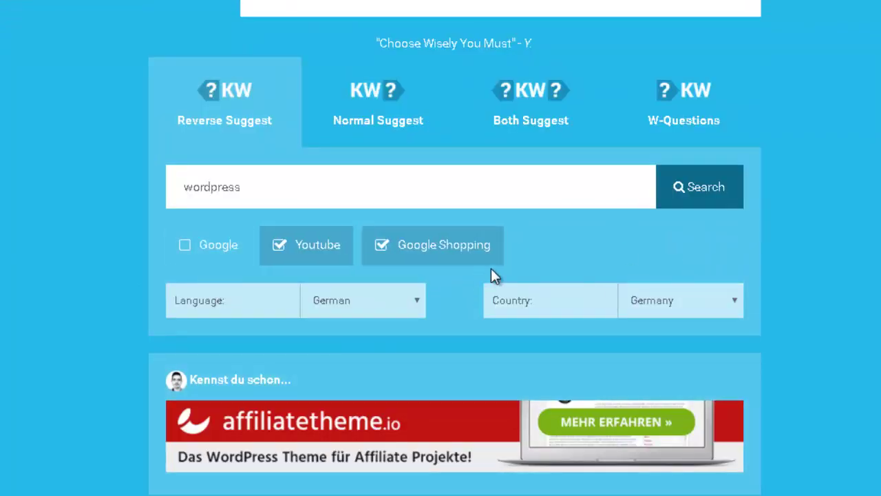
{"action": "left_click", "coordinate": [456, 258]}
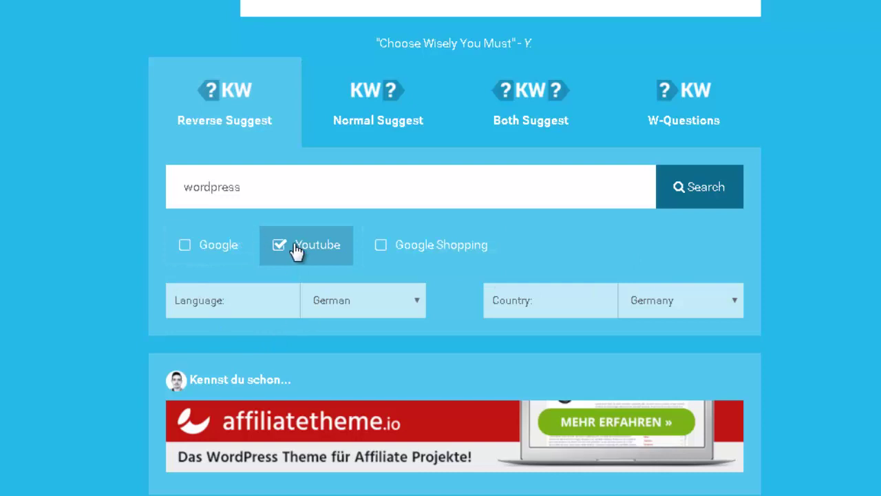
- Set the language to English and the country to United States, and run the Reverse Suggest search
{"action": "left_click", "coordinate": [367, 305]}
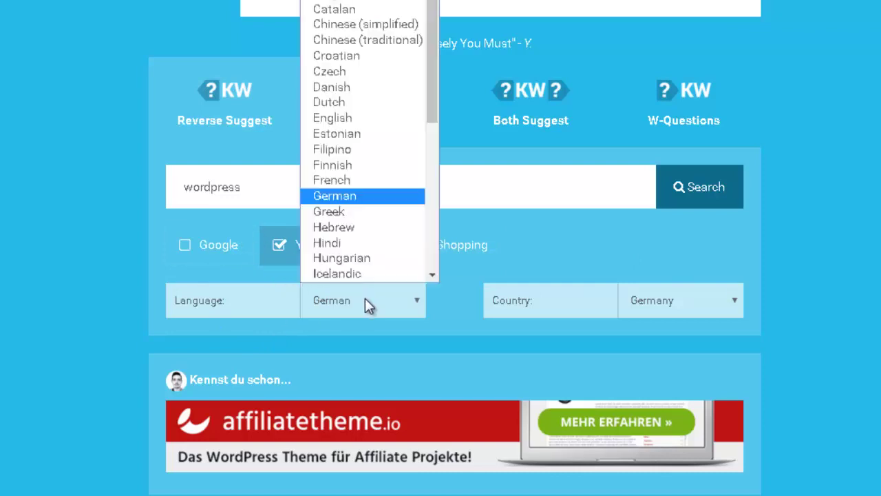
{"action": "left_click", "coordinate": [363, 121]}
{"action": "left_click", "coordinate": [662, 310]}
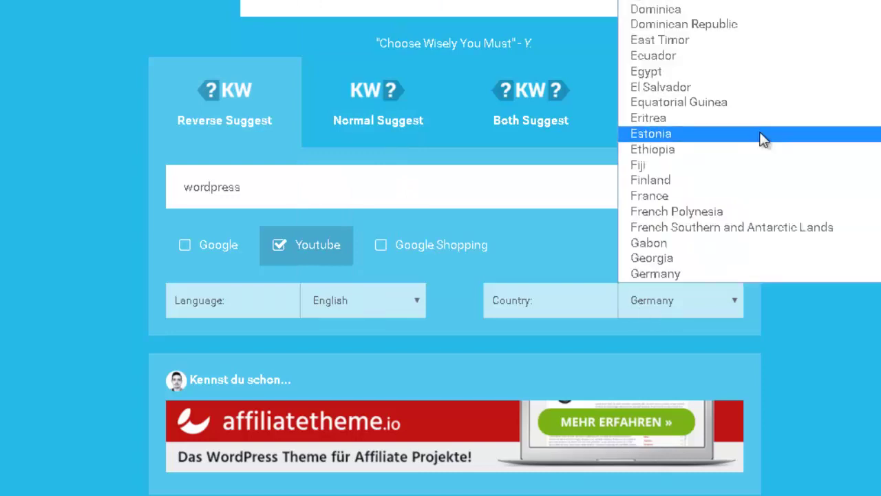
{"action": "key", "text": "u"}
{"action": "scroll", "coordinate": [763, 137], "scroll_direction": "down", "scroll_amount": 5}
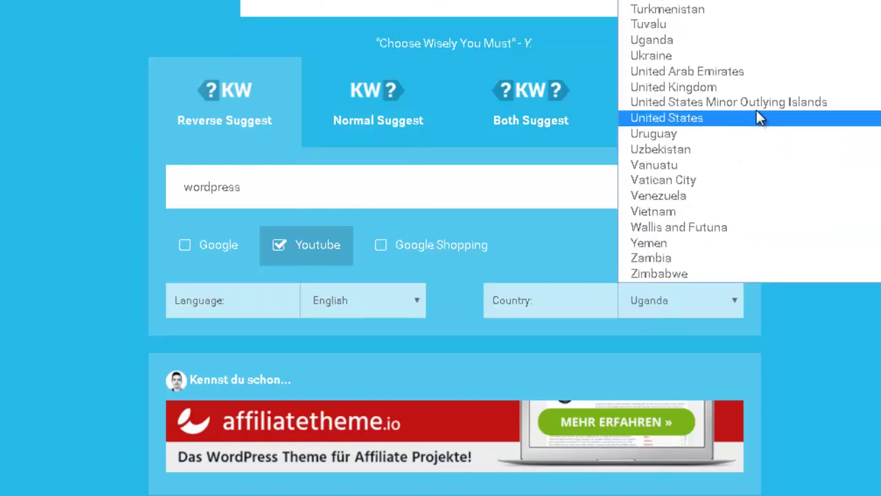
{"action": "left_click", "coordinate": [754, 120]}
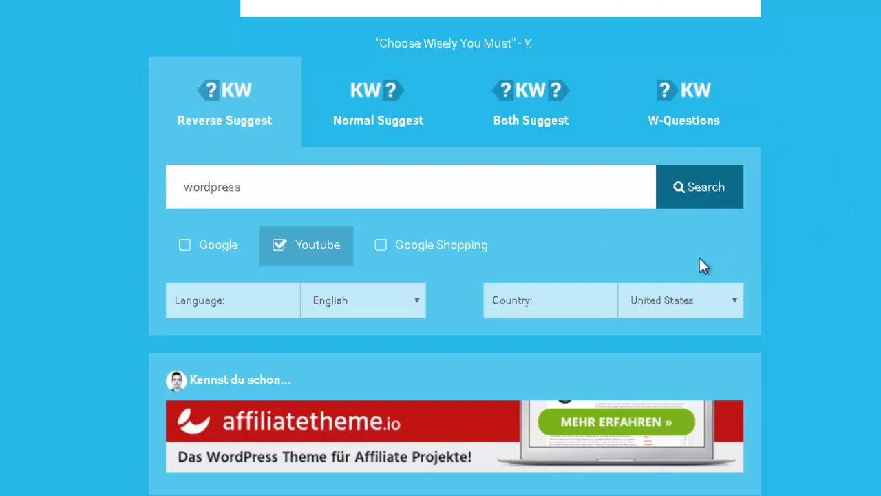
{"action": "left_click", "coordinate": [686, 193]}
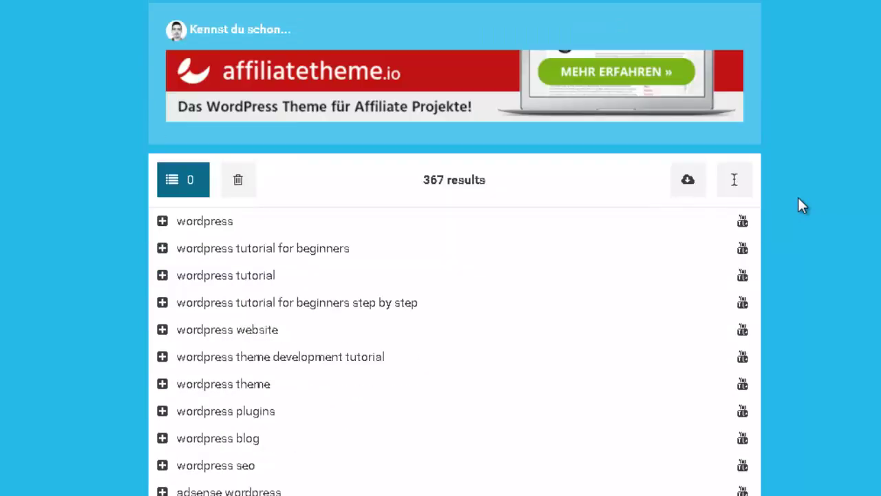
- Read through the list of YouTube keyword suggestions that HyperSuggest generated for "wordpress"
{"action": "scroll", "coordinate": [475, 59], "scroll_direction": "down", "scroll_amount": 4}
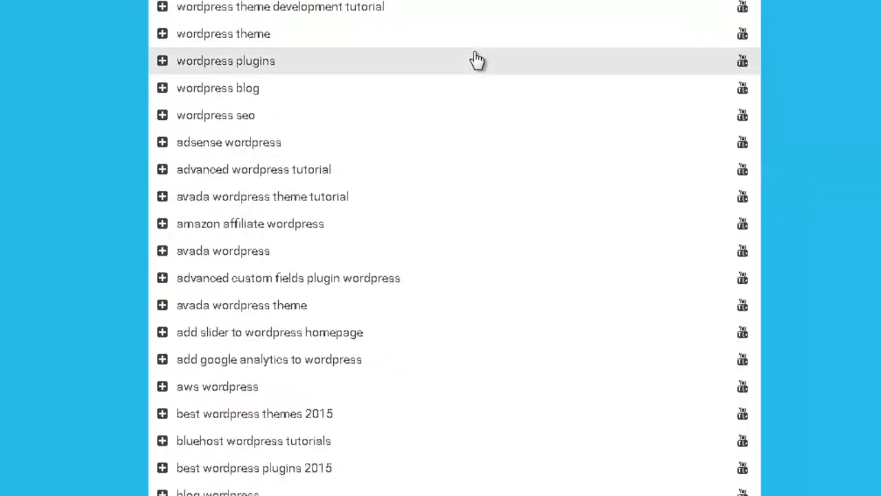
{"action": "scroll", "coordinate": [476, 60], "scroll_direction": "down", "scroll_amount": 2}
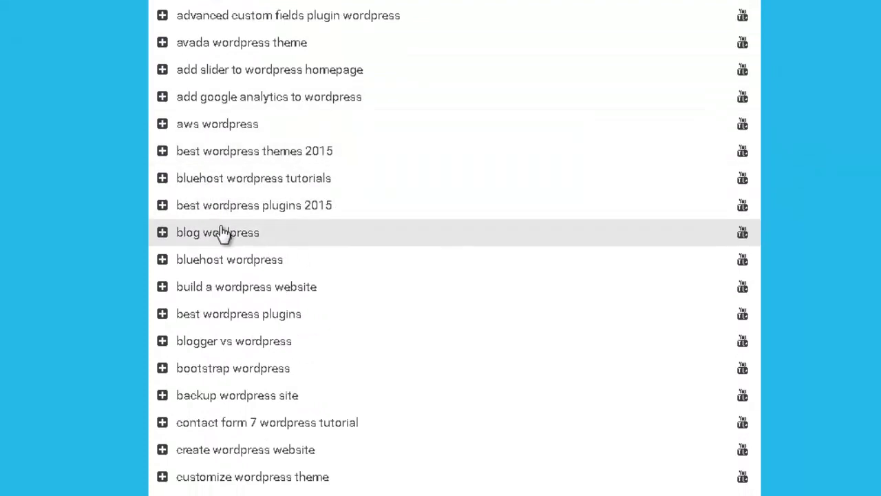
{"action": "scroll", "coordinate": [222, 234], "scroll_direction": "down", "scroll_amount": 1}
{"action": "scroll", "coordinate": [222, 235], "scroll_direction": "down", "scroll_amount": 1}
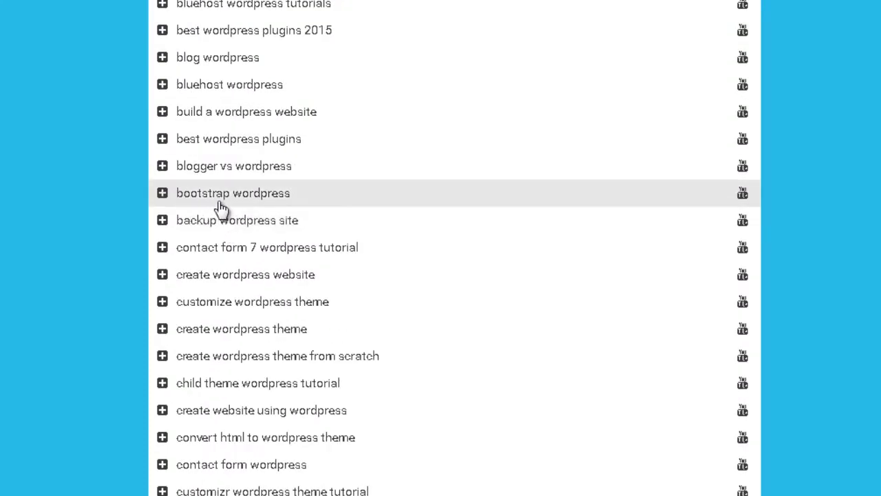
{"action": "scroll", "coordinate": [324, 210], "scroll_direction": "down", "scroll_amount": 1}
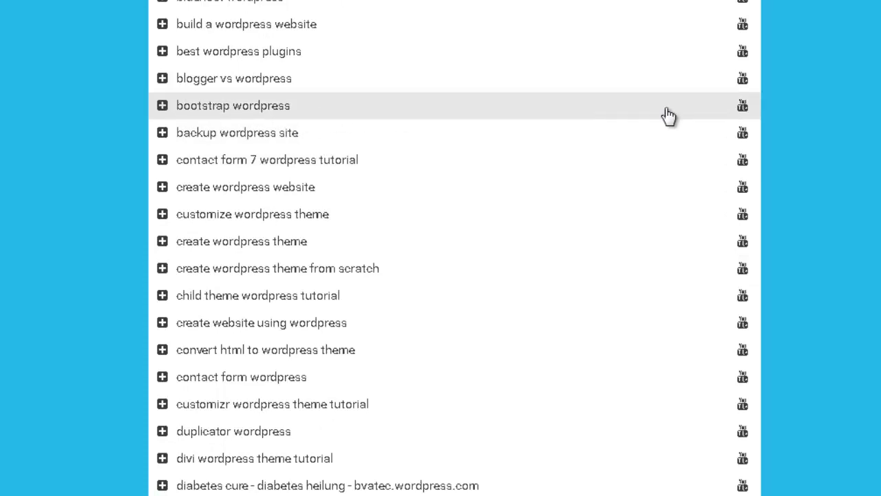
{"action": "scroll", "coordinate": [544, 248], "scroll_direction": "down", "scroll_amount": 2}
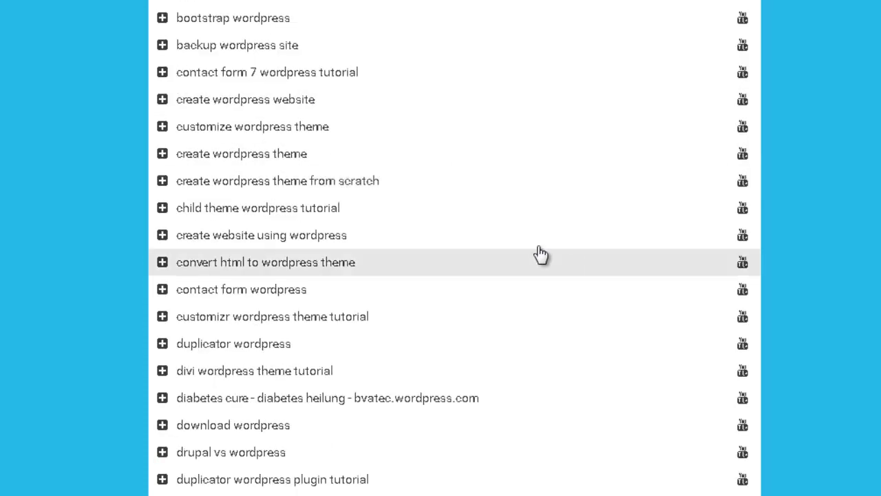
{"action": "scroll", "coordinate": [528, 241], "scroll_direction": "down", "scroll_amount": 6}
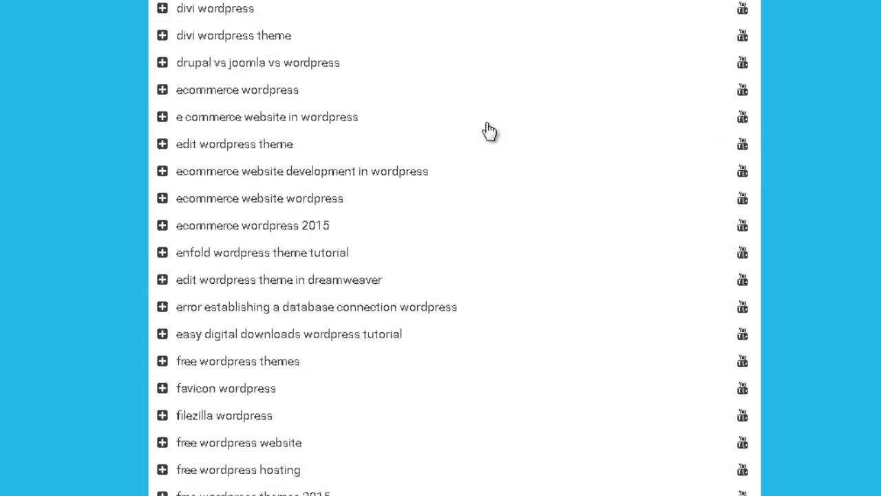
{"action": "scroll", "coordinate": [489, 131], "scroll_direction": "down", "scroll_amount": 4}
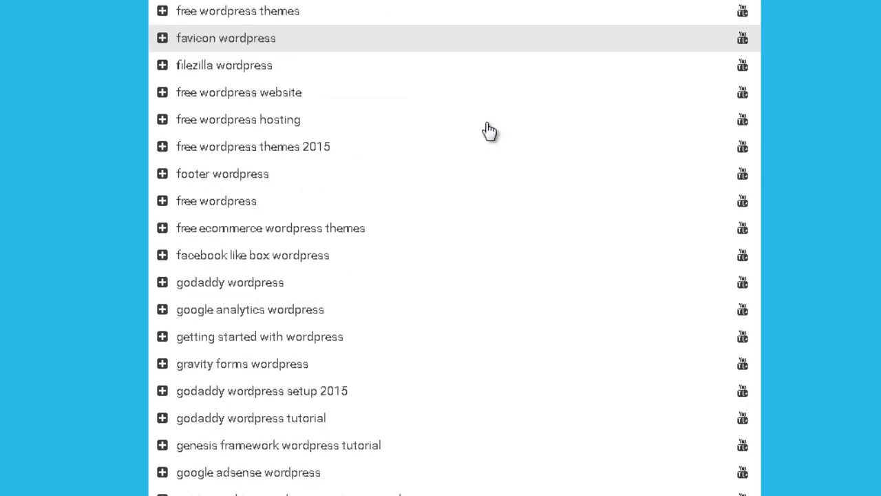
{"action": "scroll", "coordinate": [489, 131], "scroll_direction": "down", "scroll_amount": 5}
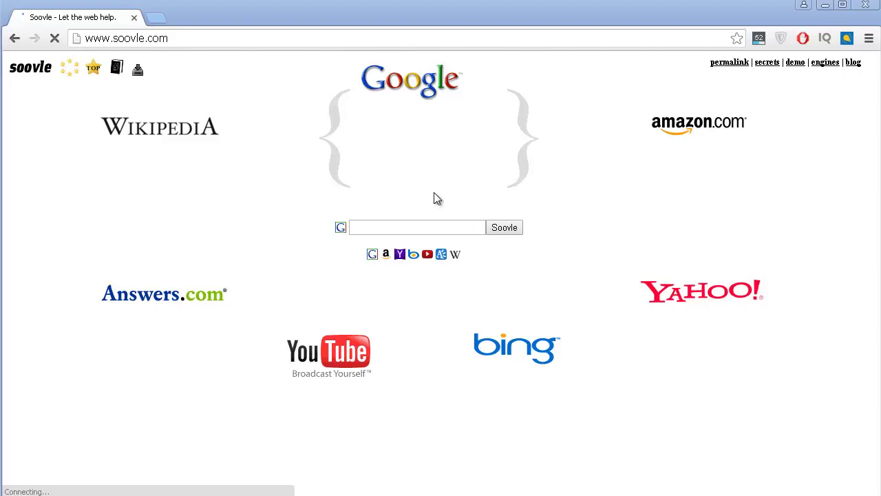
- Enter "wordpress" as the Soovle search term and look over the YouTube keyword suggestions
{"action": "left_click", "coordinate": [378, 230]}
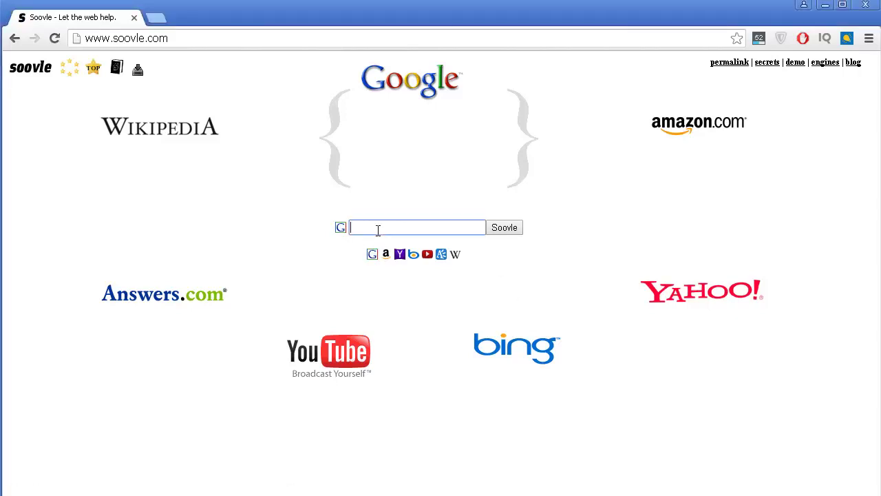
{"action": "type", "text": "wo"}
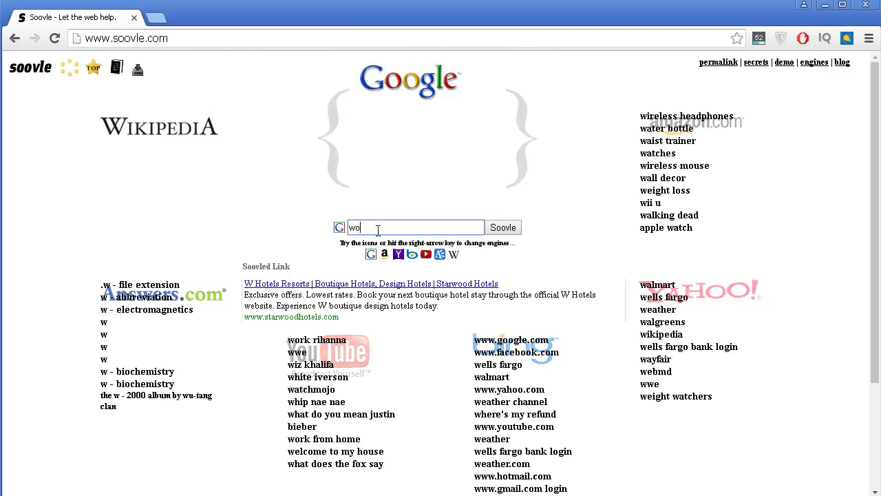
{"action": "type", "text": "rdpress"}
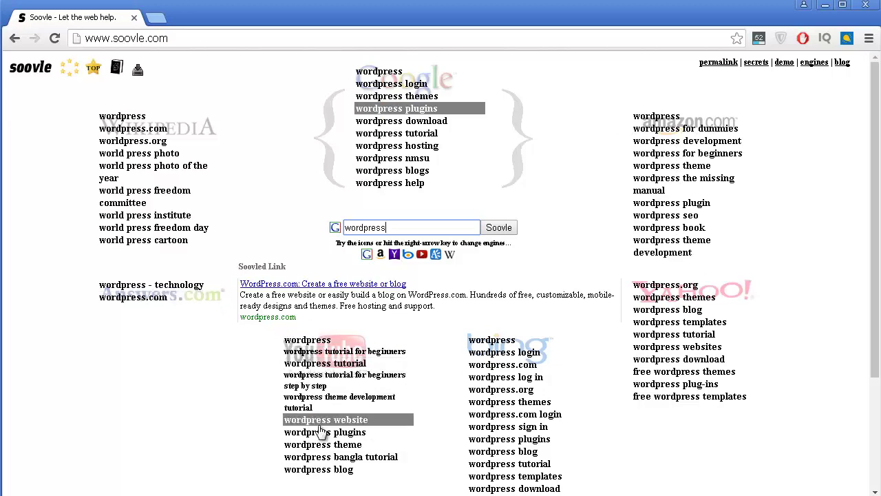
{"action": "scroll", "coordinate": [303, 420], "scroll_direction": "down", "scroll_amount": 2}
{"action": "scroll", "coordinate": [315, 210], "scroll_direction": "up", "scroll_amount": 2}
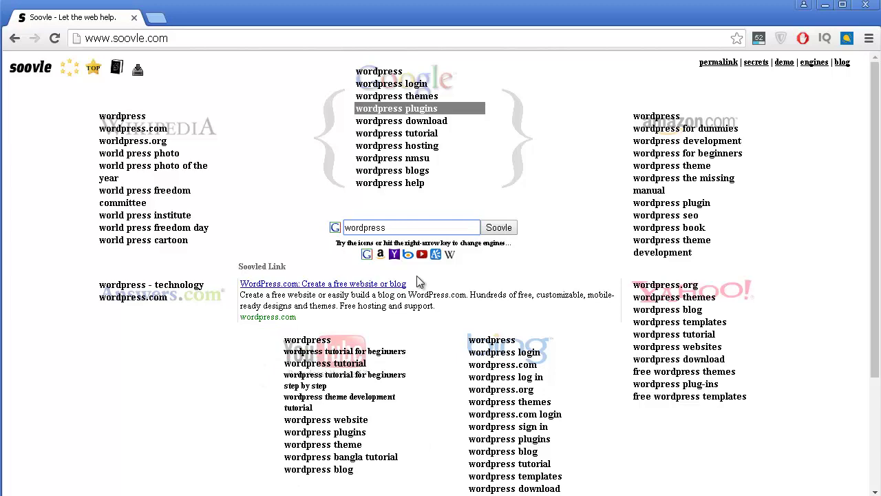
- Extend the search term to "wordpress website" and review the YouTube suggestions for the longer phrase
{"action": "type", "text": "website"}
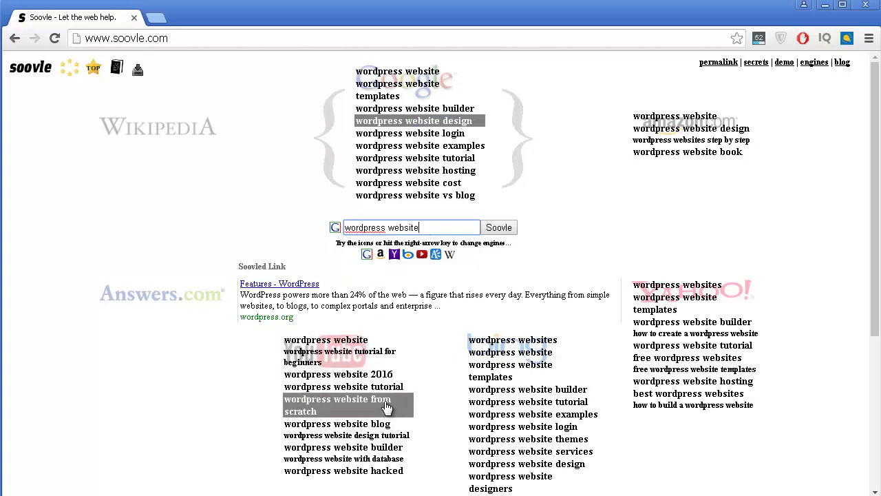
{"action": "scroll", "coordinate": [389, 406], "scroll_direction": "down", "scroll_amount": 1}
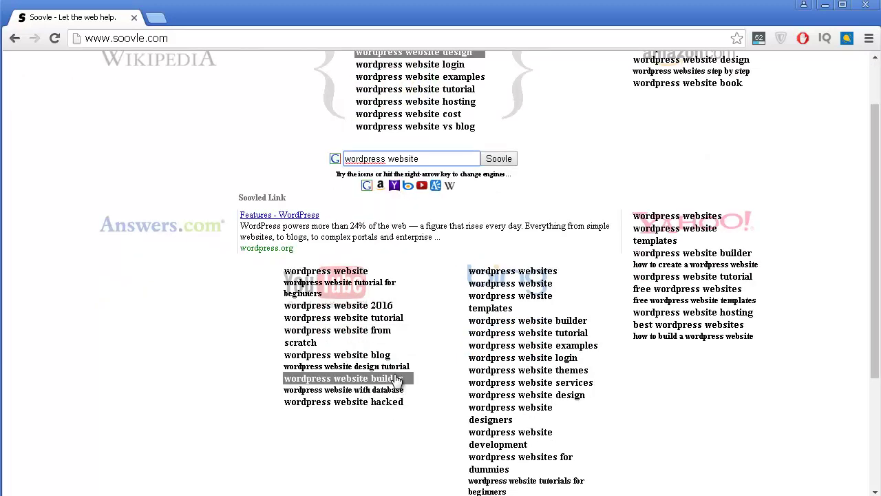
{"action": "scroll", "coordinate": [398, 379], "scroll_direction": "up", "scroll_amount": 1}
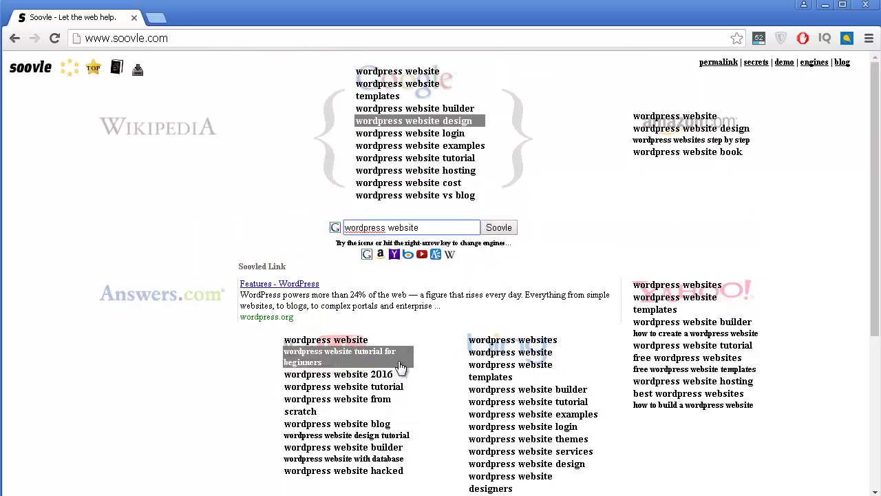